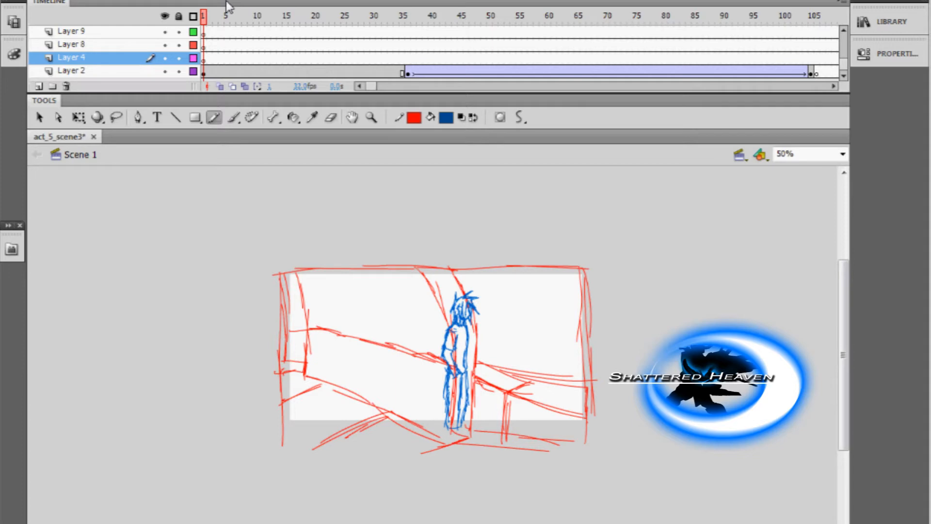
# Scrub through the main timeline from frame 1 to about frame 2267 to review the storyboard sketches.
pyautogui.moveTo(245, 24)
pyautogui.mouseDown()
pyautogui.moveTo(435, 38)
pyautogui.moveTo(864, 143)
pyautogui.mouseUp()
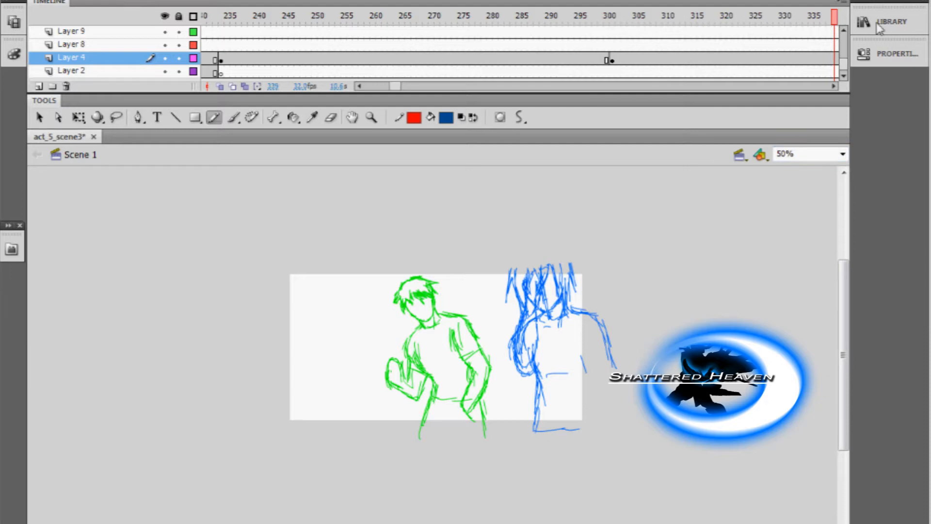
pyautogui.moveTo(880, 29); pyautogui.dragTo(848, 30)
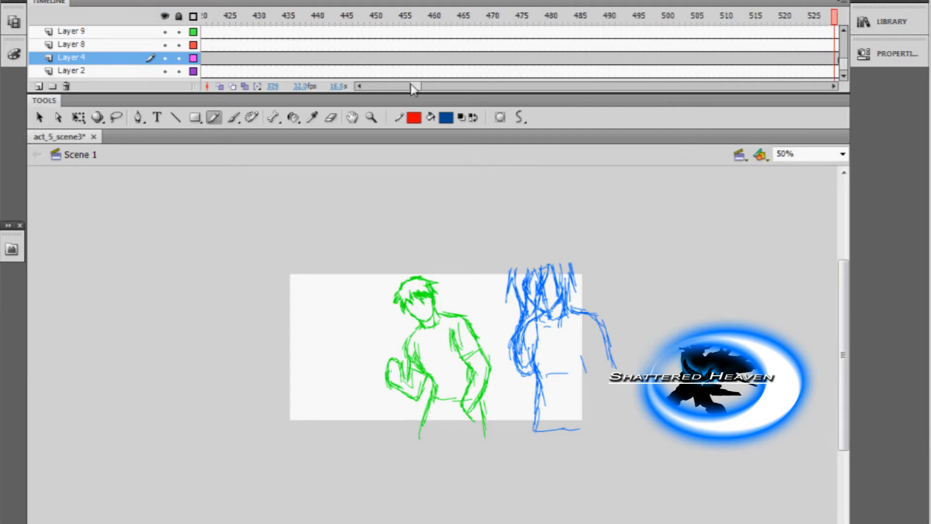
pyautogui.moveTo(412, 84); pyautogui.dragTo(429, 85)
pyautogui.click(396, 18)
pyautogui.moveTo(425, 19)
pyautogui.mouseDown()
pyautogui.moveTo(849, 72)
pyautogui.moveTo(848, 81)
pyautogui.moveTo(750, 80)
pyautogui.mouseUp()
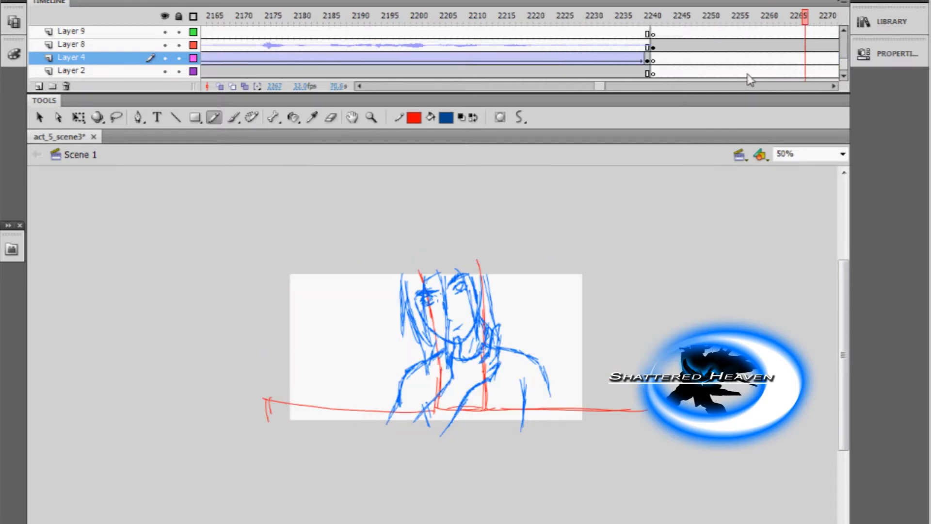
# Open the magenta standing figure's symbol at frame 2240 on Layer 4 and play its animation from the first frame.
pyautogui.click(647, 58)
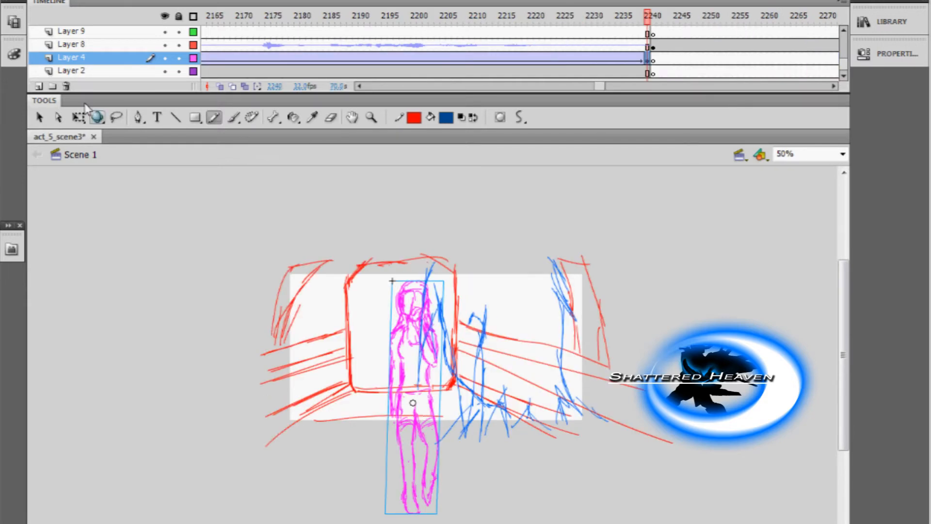
pyautogui.click(78, 117)
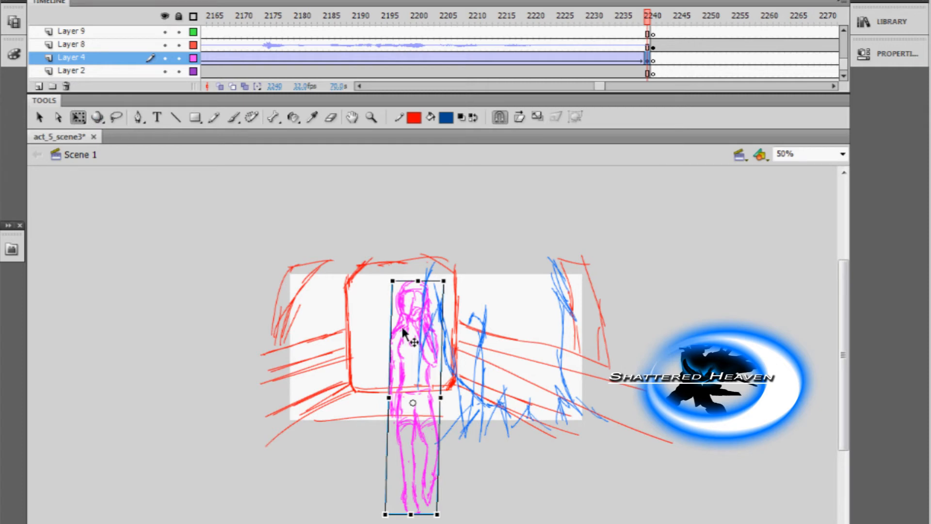
pyautogui.doubleClick(403, 333)
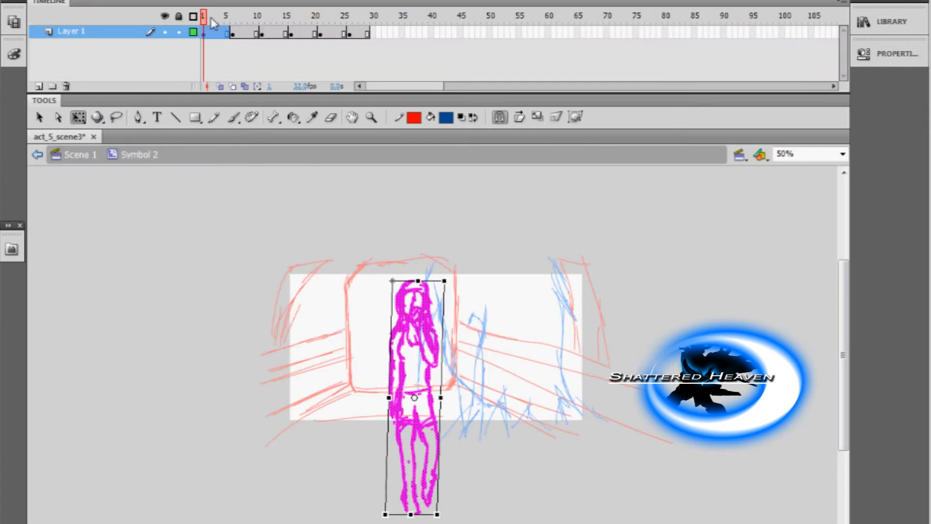
pyautogui.moveTo(211, 21); pyautogui.dragTo(195, 32)
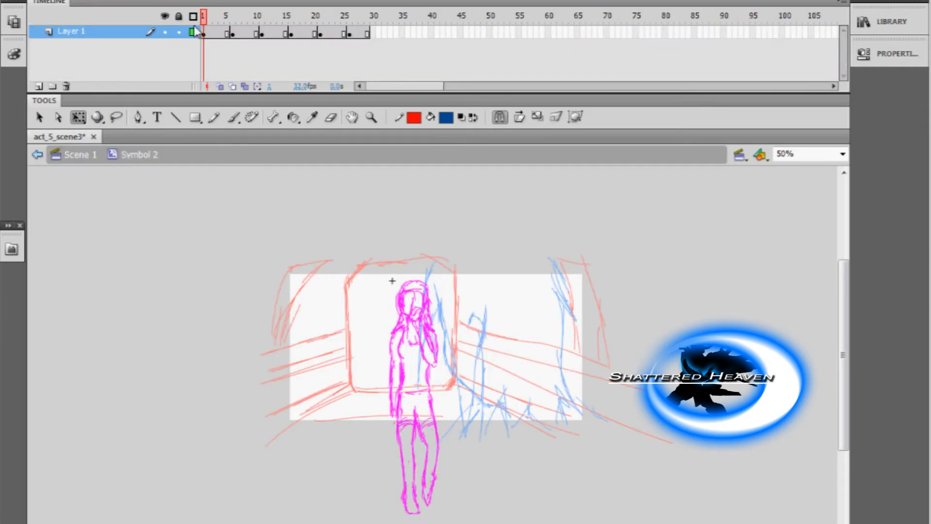
pyautogui.press('Return')
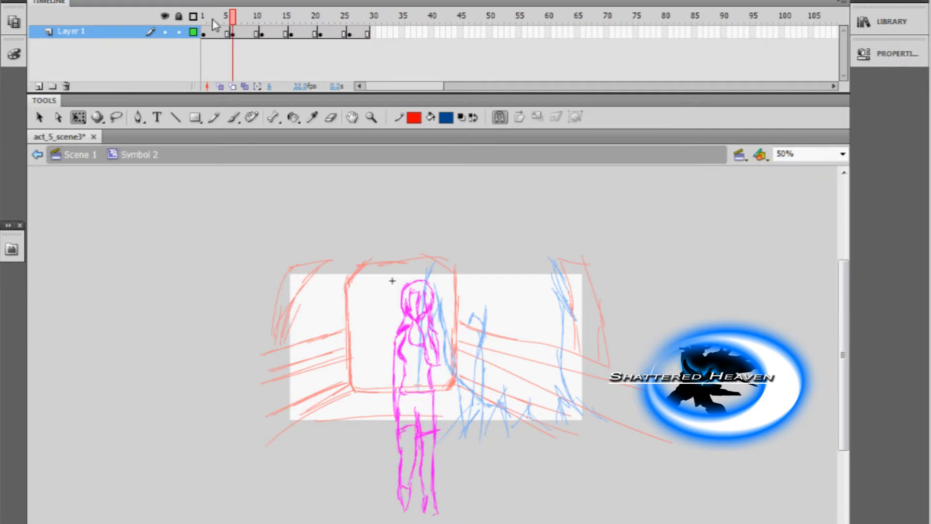
# Preview the figure's looping animation with Test Scene, close the preview and return to Scene 1.
pyautogui.click(289, 0)
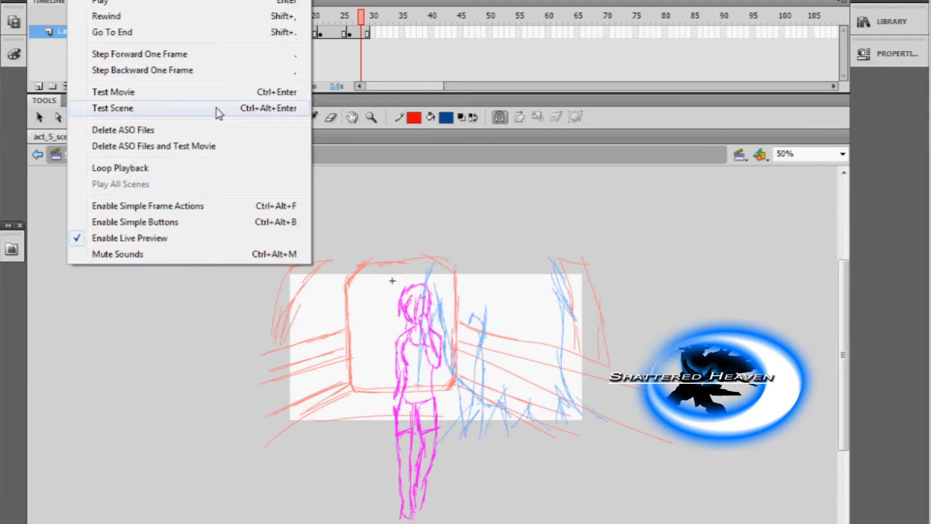
pyautogui.click(219, 108)
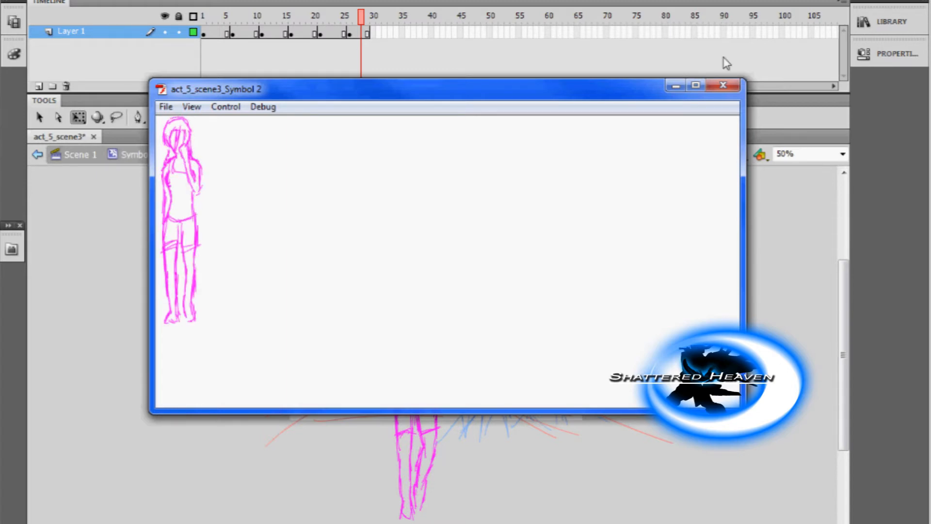
pyautogui.click(722, 85)
pyautogui.click(80, 154)
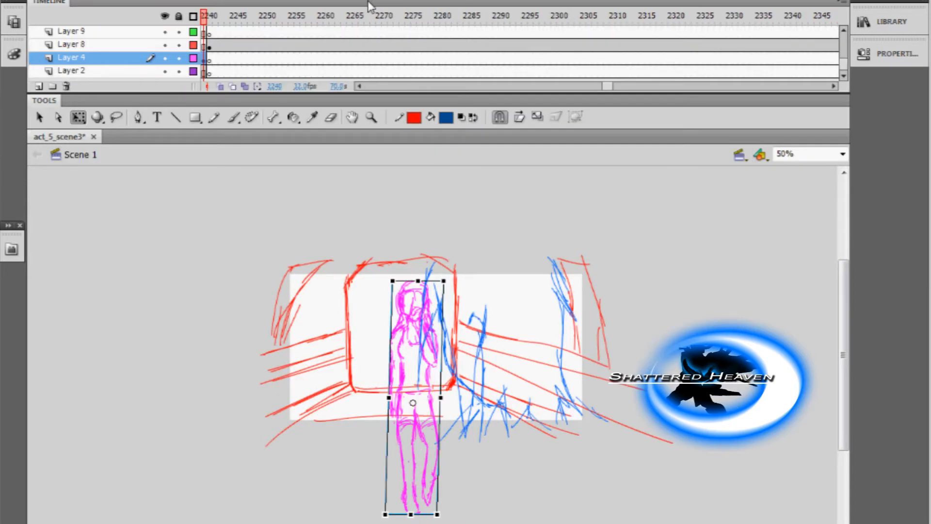
# Find the blue close-up character around frame 2353, play the animation inside its symbol and return to Scene 1.
pyautogui.click(378, 15)
pyautogui.moveTo(430, 15); pyautogui.dragTo(645, 92)
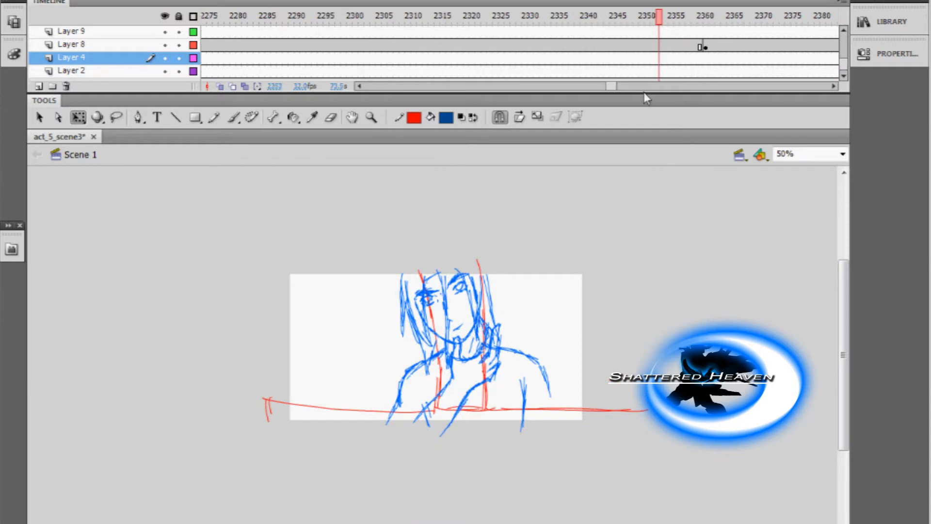
pyautogui.doubleClick(479, 328)
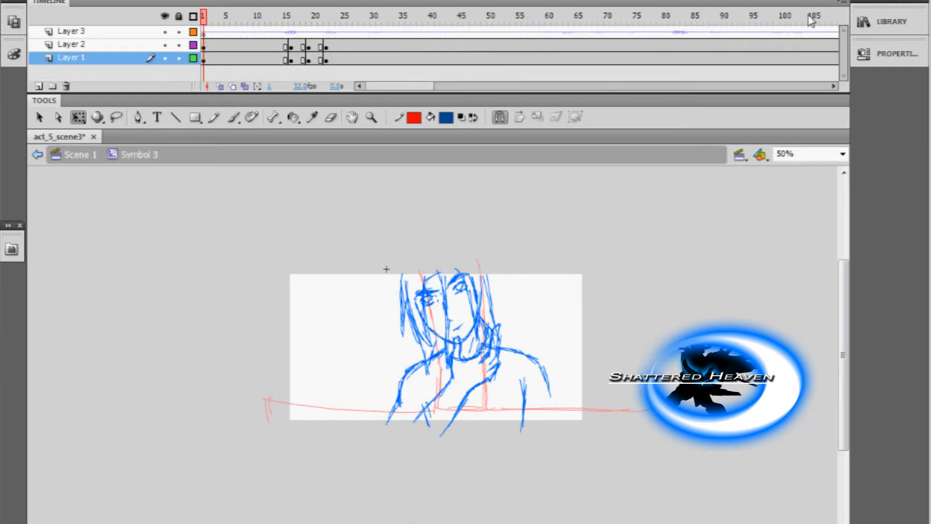
pyautogui.press('Return')
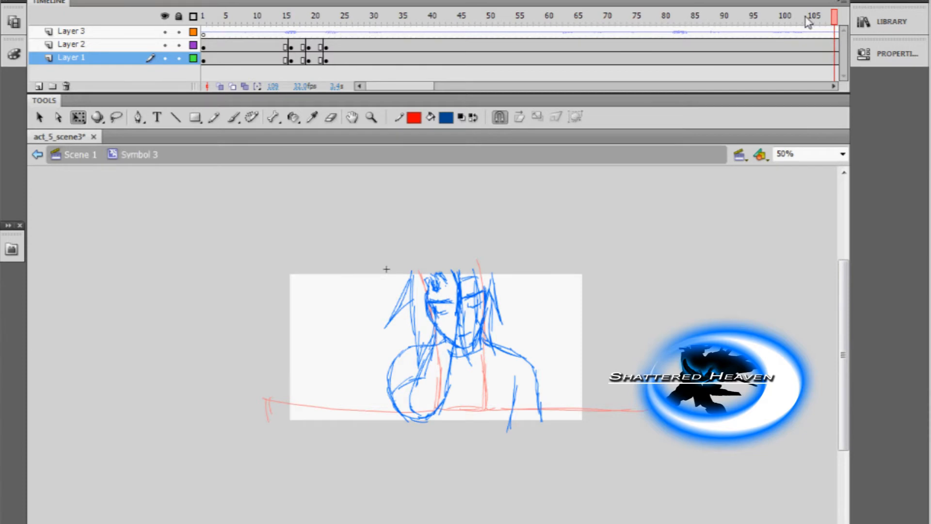
pyautogui.click(95, 158)
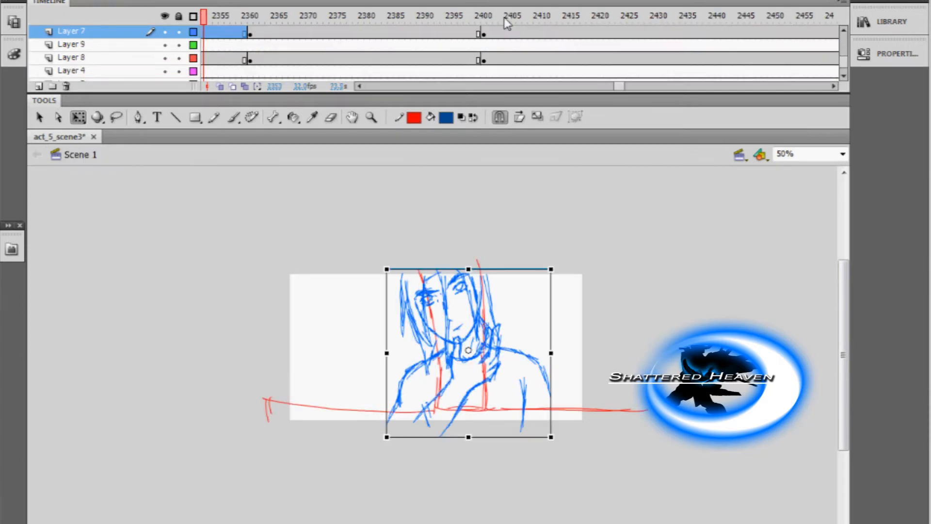
# Insert blank keyframes at frame 3771 on Layers 8, 9 and 4, just past the end of the existing storyboard.
pyautogui.click(503, 18)
pyautogui.moveTo(503, 18)
pyautogui.mouseDown()
pyautogui.moveTo(877, 23)
pyautogui.moveTo(880, 31)
pyautogui.moveTo(601, 58)
pyautogui.mouseUp()
pyautogui.rightClick(600, 58)
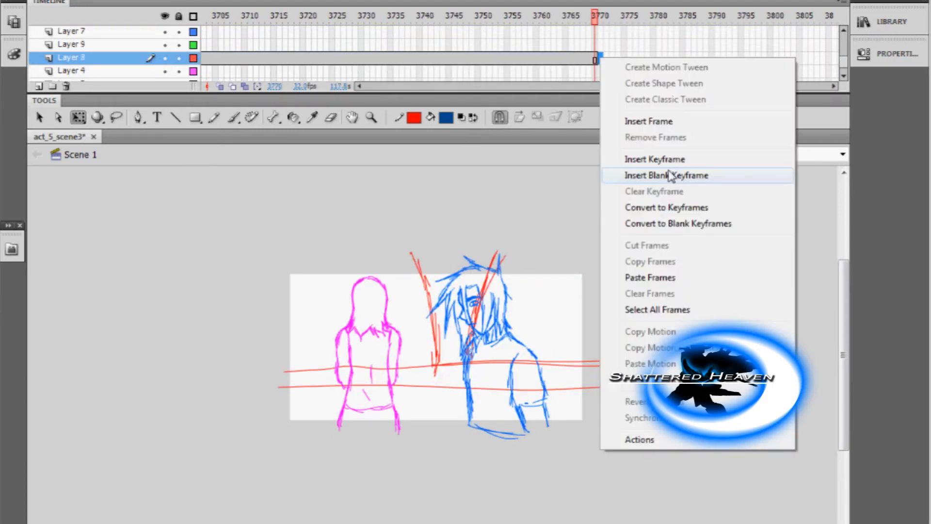
pyautogui.click(670, 175)
pyautogui.rightClick(600, 45)
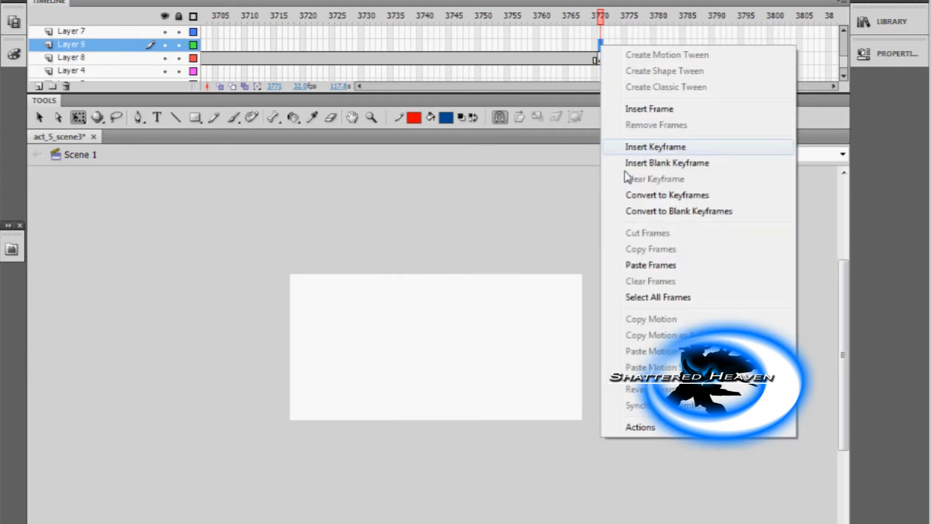
pyautogui.click(644, 163)
pyautogui.rightClick(600, 73)
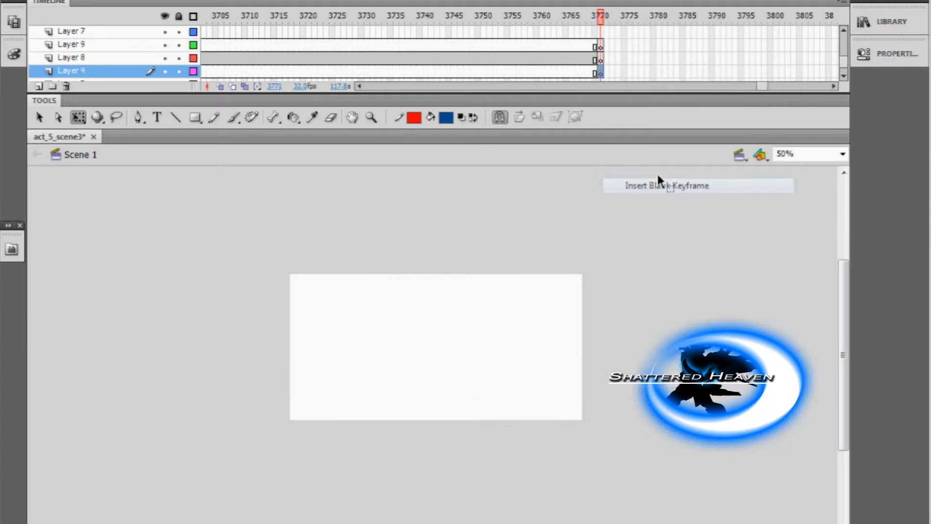
pyautogui.click(657, 181)
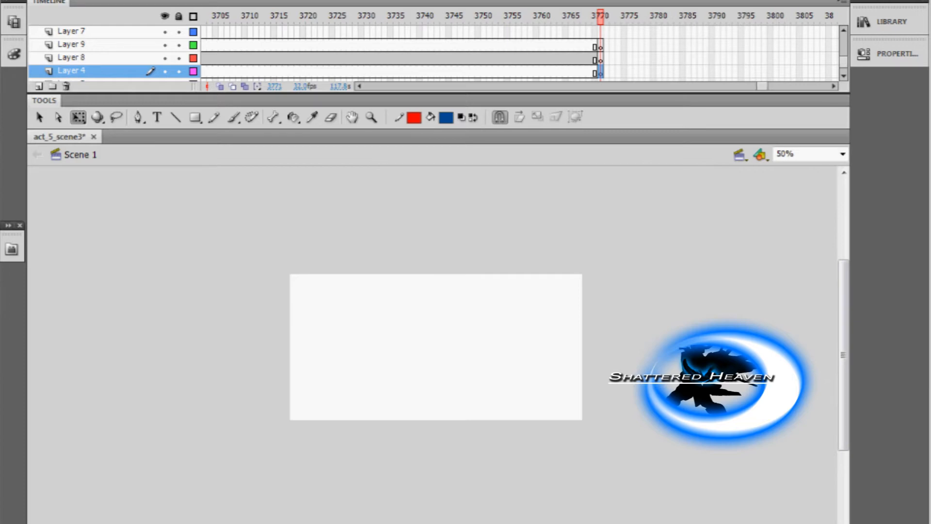
# Switch to the browser, read dialogue lines 026 to 034 in SH_Act 5 Insert Scenes.doc, and return to Flash.
pyautogui.hotkey('alt', 'Tab')
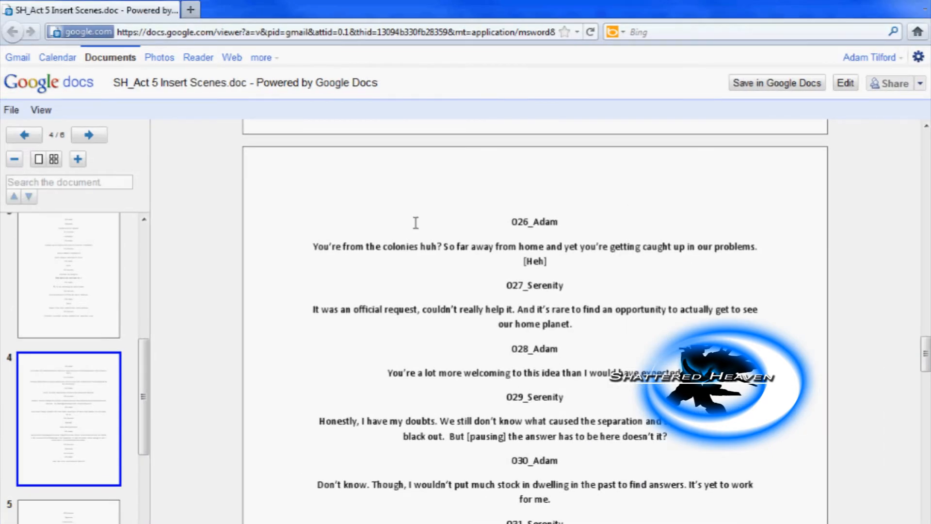
pyautogui.scroll(-3, 452, 259)
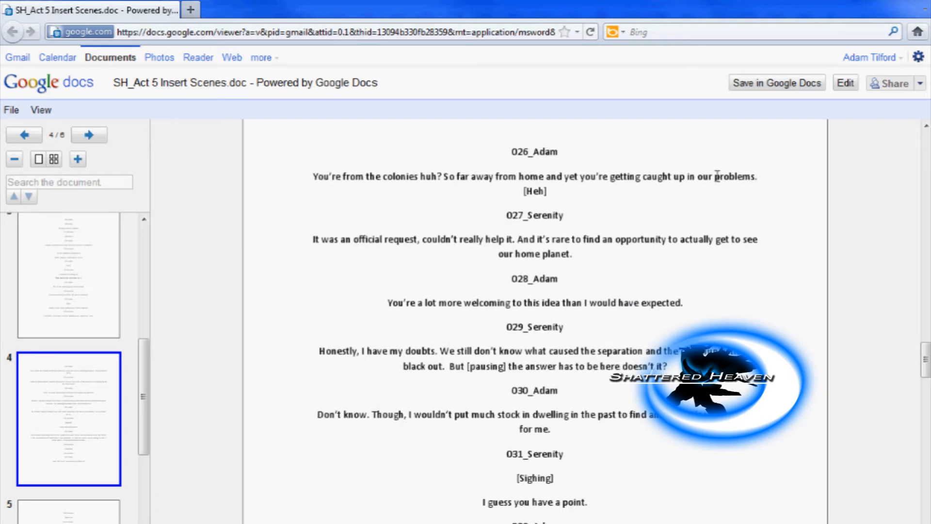
pyautogui.scroll(-5, 671, 307)
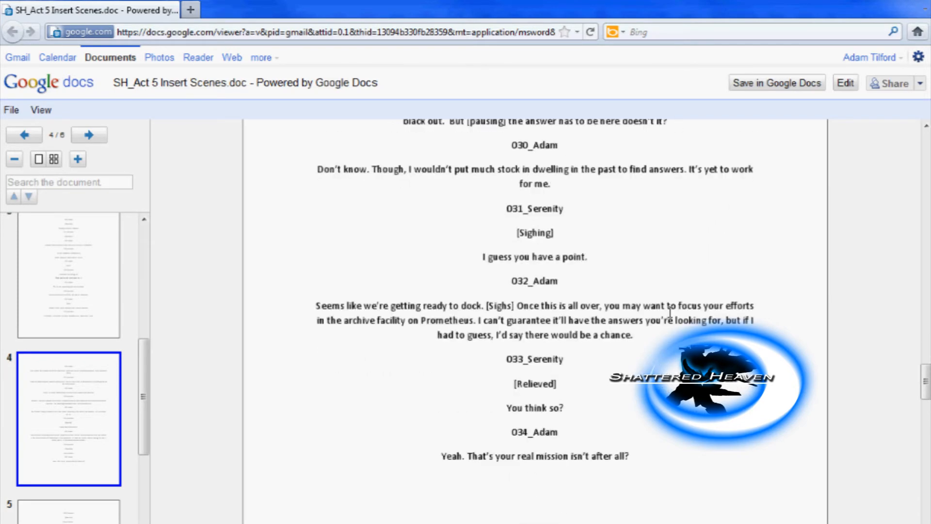
pyautogui.scroll(4, 670, 312)
pyautogui.scroll(1, 669, 309)
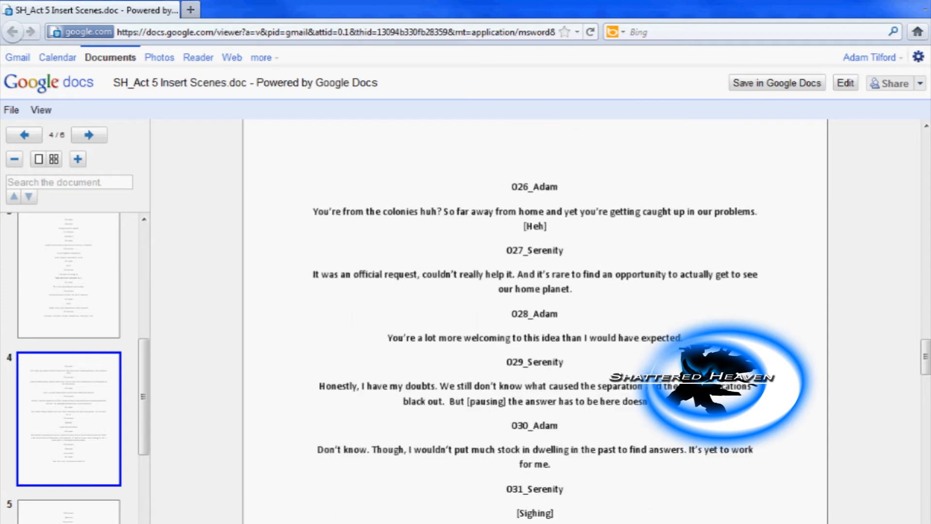
pyautogui.press('F11')
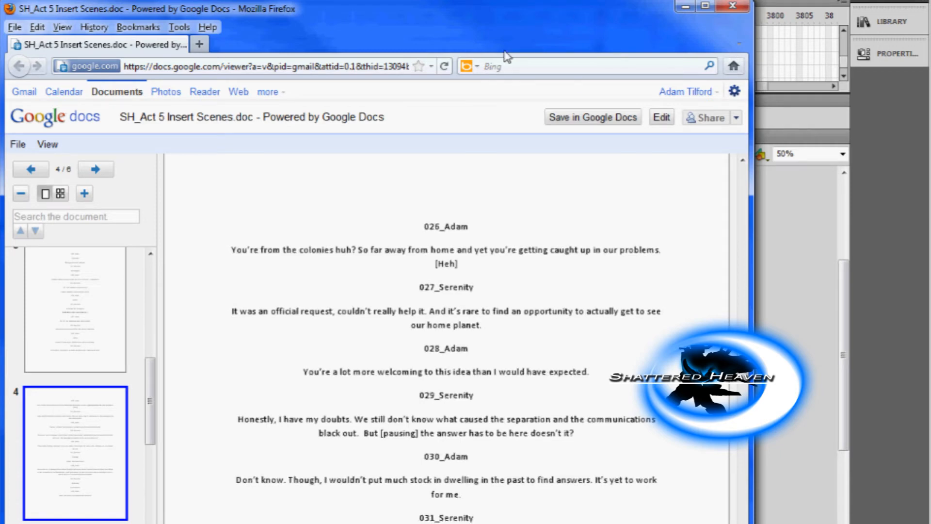
pyautogui.moveTo(575, 12); pyautogui.dragTo(536, 15)
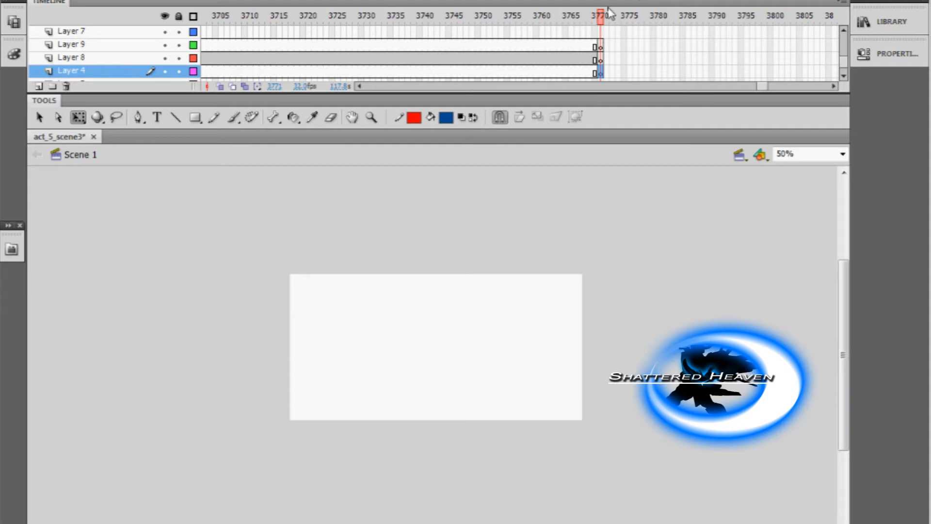
# Sketch a magenta close-up of a long-haired girl's face, hair and neck freehand on Layer 9 at frame 3771.
pyautogui.click(601, 47)
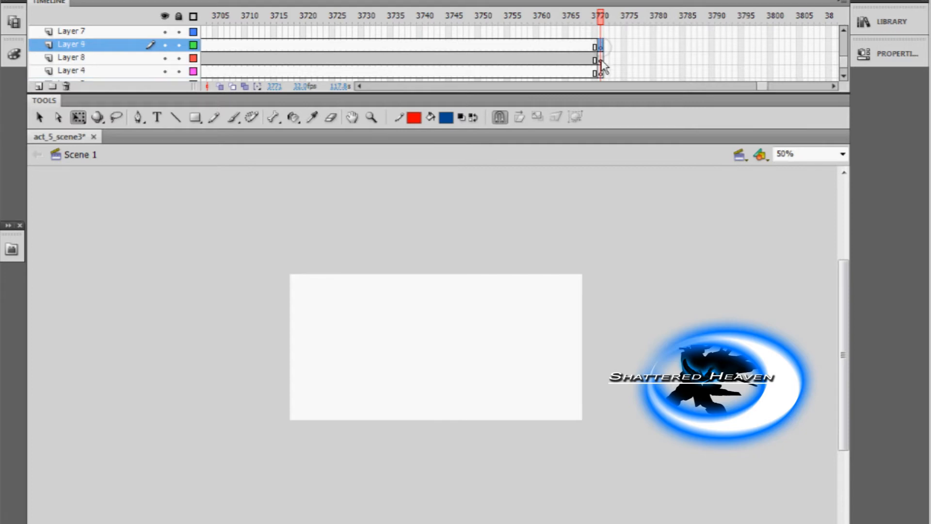
pyautogui.click(416, 118)
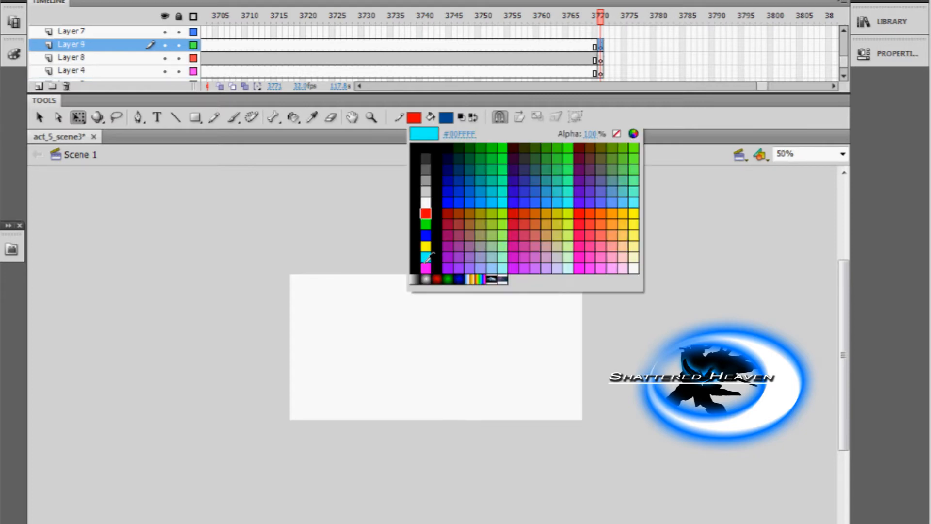
pyautogui.click(425, 268)
pyautogui.click(372, 118)
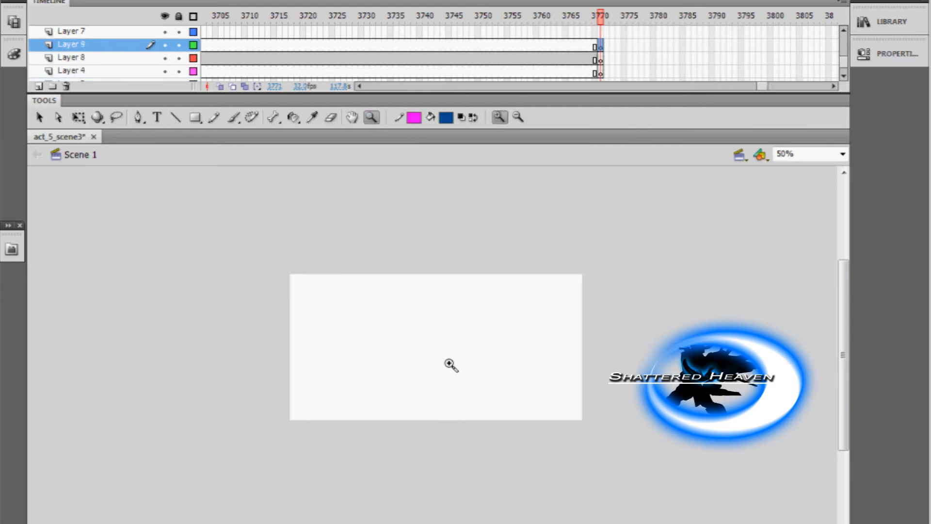
pyautogui.click(450, 365)
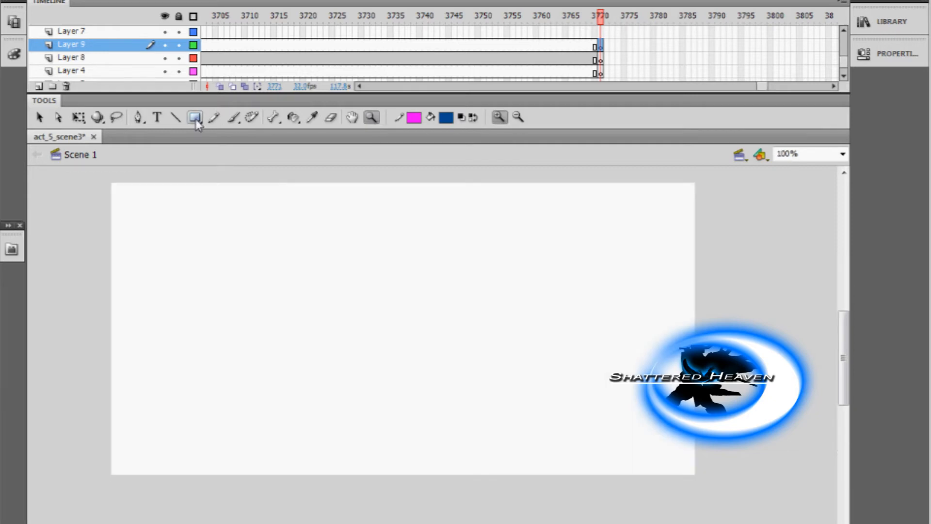
pyautogui.click(215, 118)
pyautogui.moveTo(472, 221)
pyautogui.mouseDown()
pyautogui.moveTo(474, 261)
pyautogui.moveTo(443, 317)
pyautogui.moveTo(445, 307)
pyautogui.moveTo(447, 359)
pyautogui.moveTo(400, 394)
pyautogui.moveTo(390, 390)
pyautogui.moveTo(400, 396)
pyautogui.moveTo(359, 435)
pyautogui.moveTo(302, 418)
pyautogui.mouseUp()
pyautogui.moveTo(391, 222)
pyautogui.mouseDown()
pyautogui.moveTo(438, 277)
pyautogui.moveTo(395, 223)
pyautogui.moveTo(430, 276)
pyautogui.moveTo(402, 266)
pyautogui.moveTo(388, 281)
pyautogui.moveTo(414, 306)
pyautogui.mouseUp()
pyautogui.moveTo(399, 270)
pyautogui.mouseDown()
pyautogui.moveTo(426, 288)
pyautogui.moveTo(411, 305)
pyautogui.mouseUp()
pyautogui.moveTo(426, 288); pyautogui.dragTo(417, 307)
pyautogui.moveTo(321, 428); pyautogui.dragTo(305, 456)
pyautogui.moveTo(446, 182)
pyautogui.mouseDown()
pyautogui.moveTo(402, 259)
pyautogui.moveTo(390, 349)
pyautogui.mouseUp()
pyautogui.moveTo(381, 310); pyautogui.dragTo(386, 353)
pyautogui.moveTo(384, 329); pyautogui.dragTo(397, 372)
pyautogui.moveTo(423, 204); pyautogui.dragTo(469, 227)
pyautogui.moveTo(460, 223); pyautogui.dragTo(469, 234)
pyautogui.moveTo(334, 174); pyautogui.dragTo(315, 245)
pyautogui.moveTo(338, 177)
pyautogui.mouseDown()
pyautogui.moveTo(315, 244)
pyautogui.moveTo(319, 298)
pyautogui.mouseUp()
pyautogui.moveTo(314, 257); pyautogui.dragTo(336, 366)
pyautogui.moveTo(332, 351)
pyautogui.mouseDown()
pyautogui.moveTo(343, 379)
pyautogui.moveTo(373, 380)
pyautogui.moveTo(381, 338)
pyautogui.mouseUp()
pyautogui.moveTo(514, 204)
pyautogui.mouseDown()
pyautogui.moveTo(523, 235)
pyautogui.moveTo(466, 394)
pyautogui.mouseUp()
pyautogui.moveTo(494, 334)
pyautogui.mouseDown()
pyautogui.moveTo(474, 380)
pyautogui.moveTo(409, 401)
pyautogui.mouseUp()
pyautogui.moveTo(307, 275); pyautogui.dragTo(288, 405)
pyautogui.moveTo(310, 235); pyautogui.dragTo(284, 334)
pyautogui.moveTo(288, 303); pyautogui.dragTo(279, 393)
pyautogui.moveTo(289, 385); pyautogui.dragTo(298, 406)
pyautogui.moveTo(375, 413); pyautogui.dragTo(361, 424)
pyautogui.moveTo(234, 173)
pyautogui.mouseDown()
pyautogui.moveTo(218, 281)
pyautogui.moveTo(183, 345)
pyautogui.moveTo(89, 448)
pyautogui.mouseUp()
pyautogui.moveTo(276, 359); pyautogui.dragTo(266, 474)
pyautogui.moveTo(231, 406); pyautogui.dragTo(272, 495)
pyautogui.moveTo(232, 422); pyautogui.dragTo(173, 504)
pyautogui.moveTo(156, 395); pyautogui.dragTo(89, 486)
pyautogui.moveTo(127, 456)
pyautogui.mouseDown()
pyautogui.moveTo(116, 480)
pyautogui.moveTo(189, 465)
pyautogui.mouseUp()
pyautogui.moveTo(312, 433); pyautogui.dragTo(292, 477)
pyautogui.moveTo(280, 420); pyautogui.dragTo(276, 483)
pyautogui.moveTo(493, 171); pyautogui.dragTo(518, 218)
pyautogui.moveTo(499, 169); pyautogui.dragTo(515, 198)
pyautogui.moveTo(307, 445); pyautogui.dragTo(388, 481)
pyautogui.moveTo(351, 458); pyautogui.dragTo(400, 494)
pyautogui.moveTo(320, 454)
pyautogui.mouseDown()
pyautogui.moveTo(335, 495)
pyautogui.moveTo(372, 500)
pyautogui.mouseUp()
pyautogui.moveTo(340, 494); pyautogui.dragTo(376, 492)
pyautogui.moveTo(234, 172); pyautogui.dragTo(200, 265)
pyautogui.moveTo(201, 253); pyautogui.dragTo(188, 327)
pyautogui.moveTo(190, 316); pyautogui.dragTo(148, 402)
pyautogui.moveTo(363, 427); pyautogui.dragTo(370, 469)
pyautogui.click(600, 48)
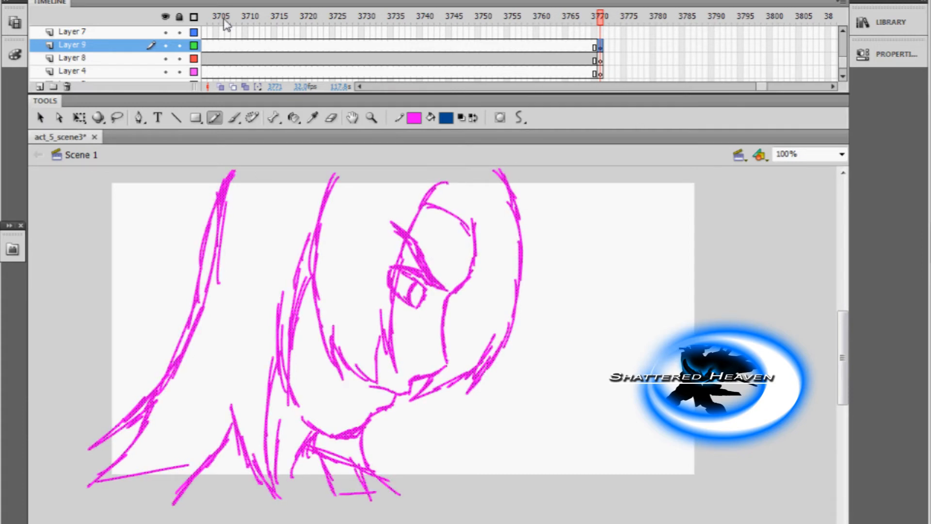
pyautogui.press('q')
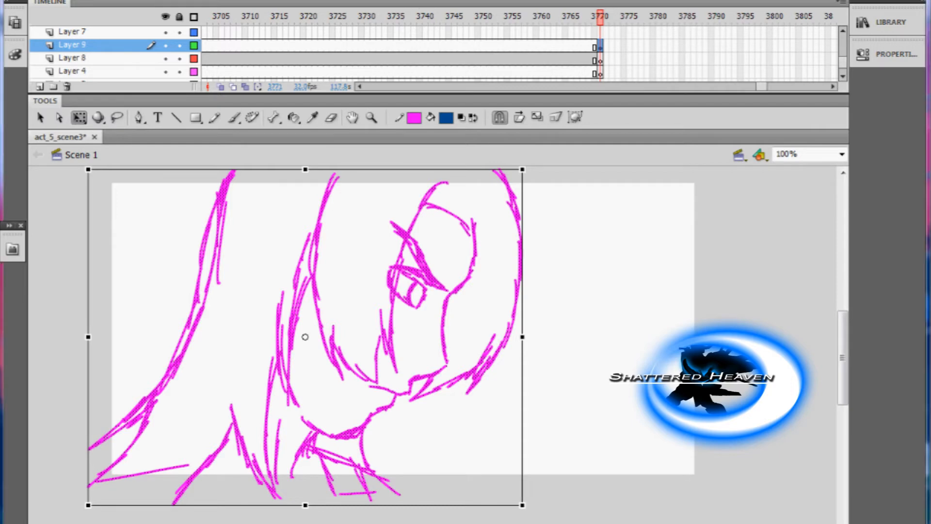
pyautogui.press('Escape')
pyautogui.click(165, 1)
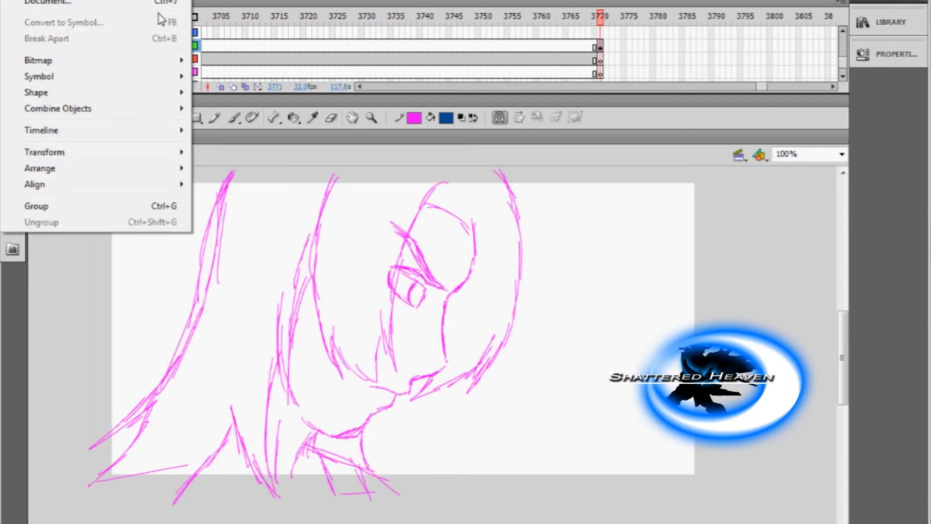
pyautogui.click(473, 256)
# Convert the whole magenta face sketch on Layer 9 to a movie clip symbol named Symbol 12.
pyautogui.click(601, 47)
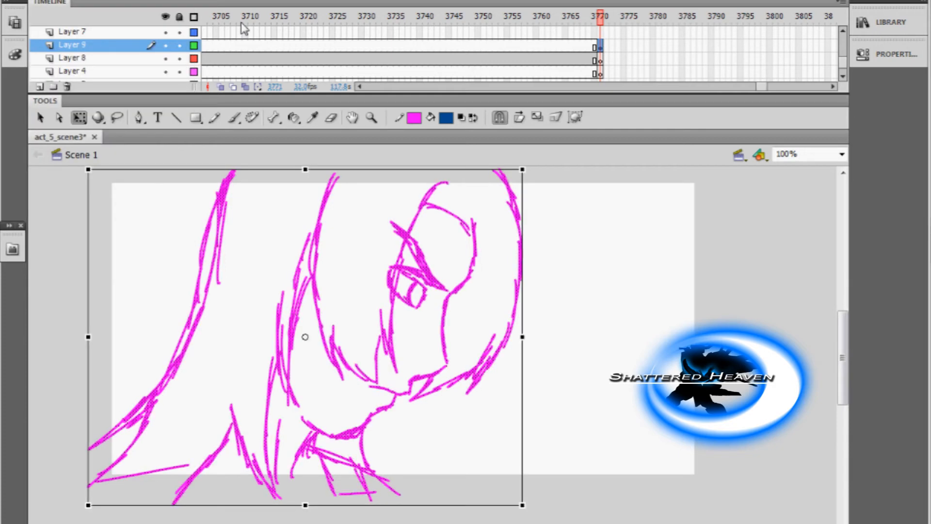
pyautogui.click(167, 1)
pyautogui.click(140, 20)
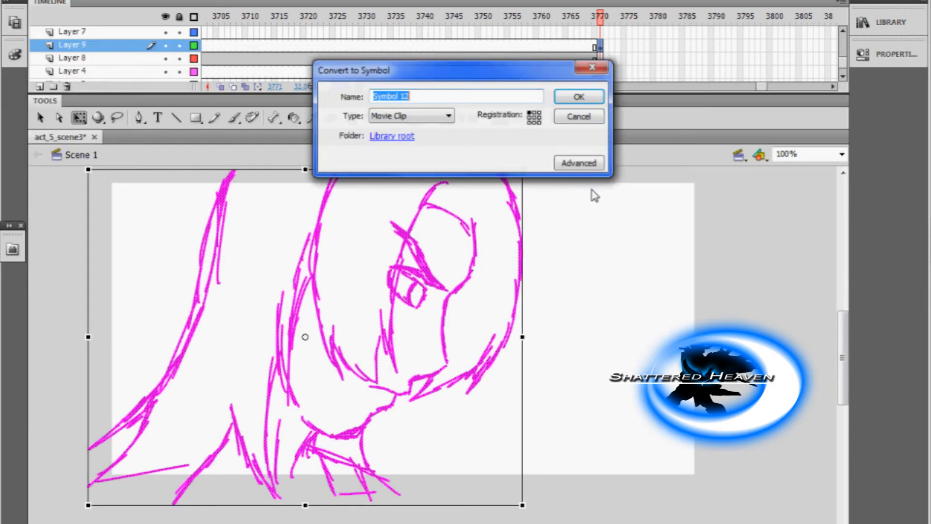
pyautogui.press('Return')
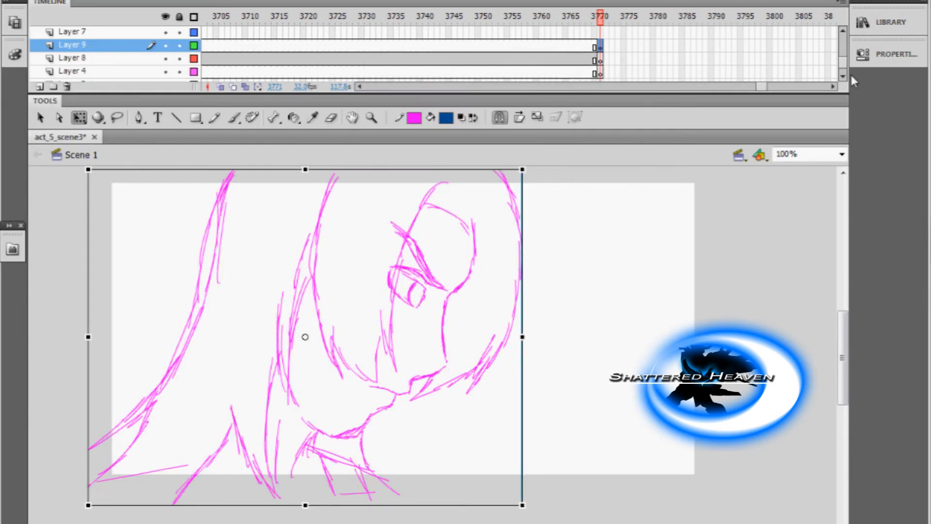
# Open the Symbol 12 face sketch for editing and place the 027 dialogue sound from the library on Layer 2.
pyautogui.doubleClick(504, 349)
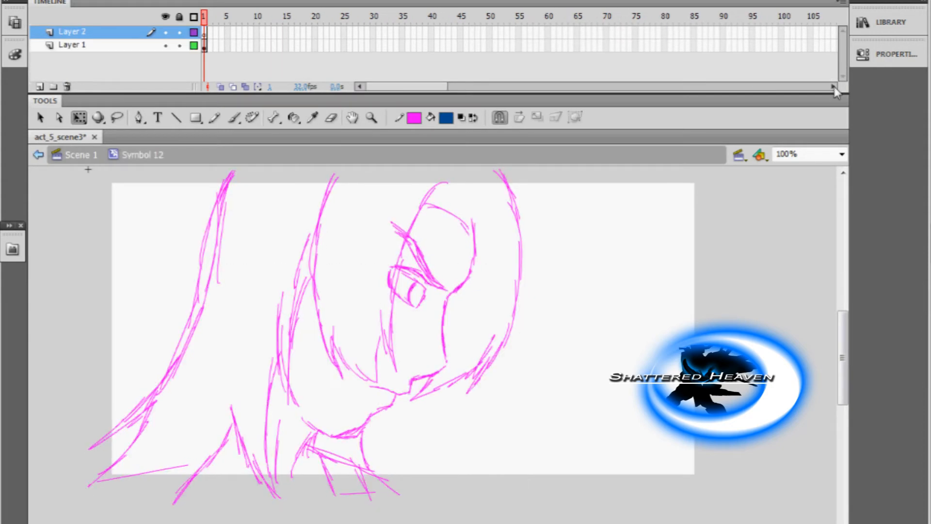
pyautogui.hotkey('ctrl', 'l')
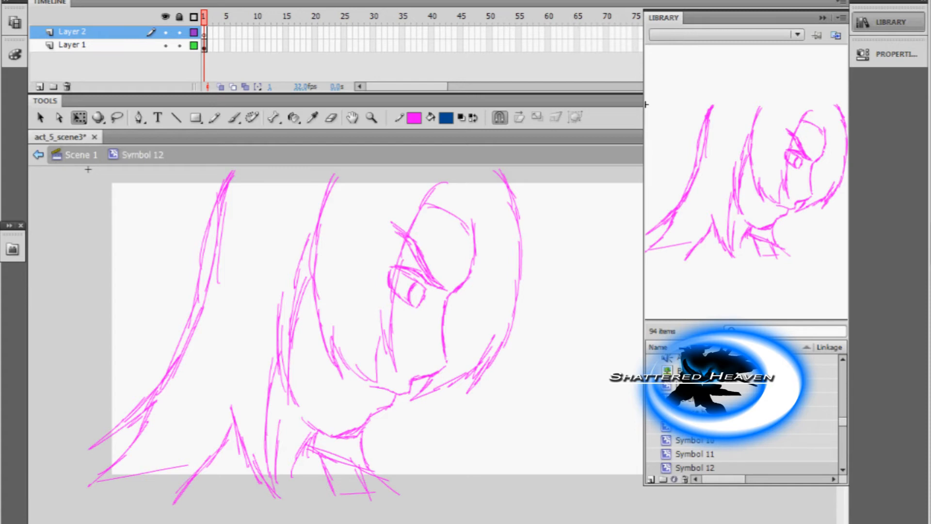
pyautogui.scroll(5, 813, 403)
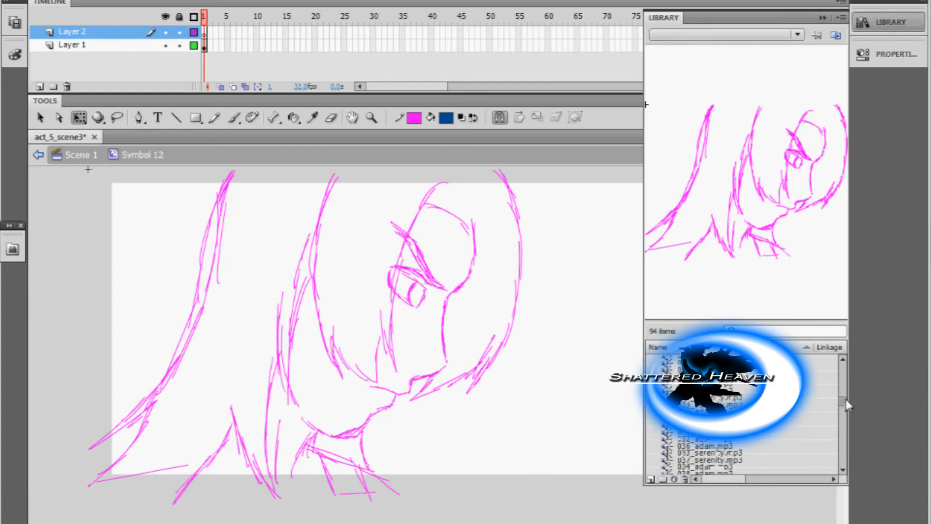
pyautogui.click(810, 399)
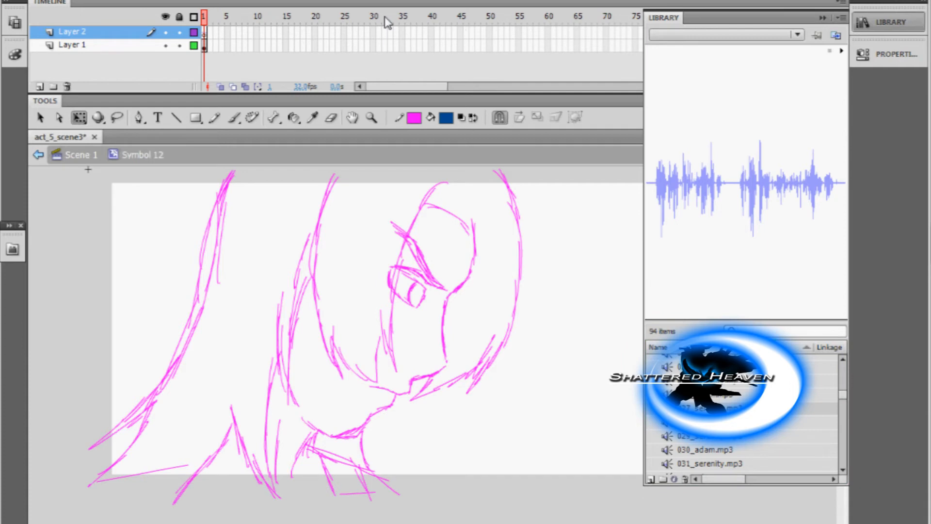
pyautogui.click(871, 23)
# Extend Layer 2 in stages to frame 290 to expose the dialogue's full waveform.
pyautogui.rightClick(804, 31)
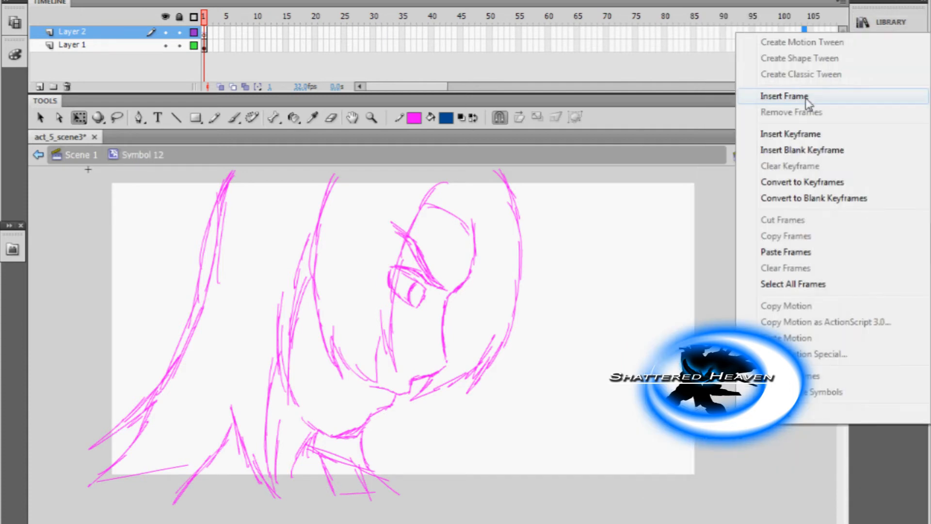
pyautogui.click(806, 99)
pyautogui.moveTo(786, 32); pyautogui.dragTo(881, 52)
pyautogui.rightClick(810, 33)
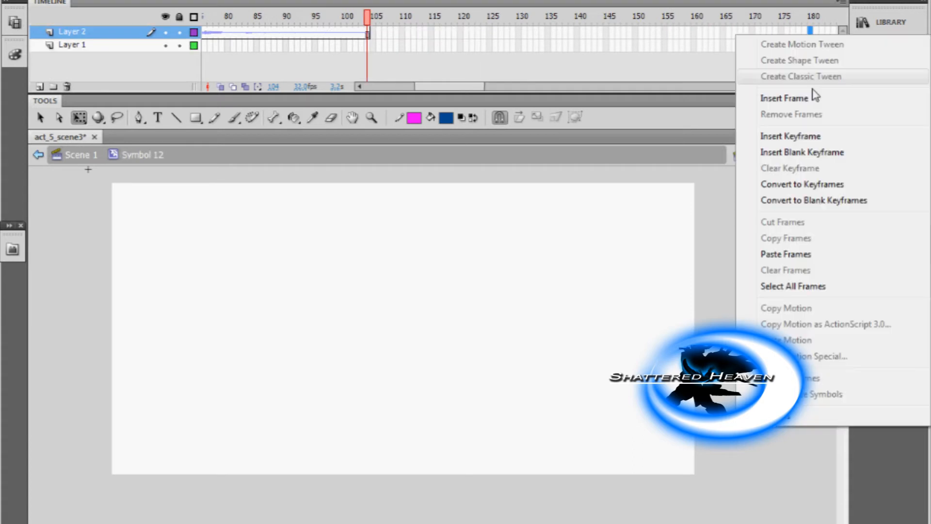
pyautogui.click(810, 97)
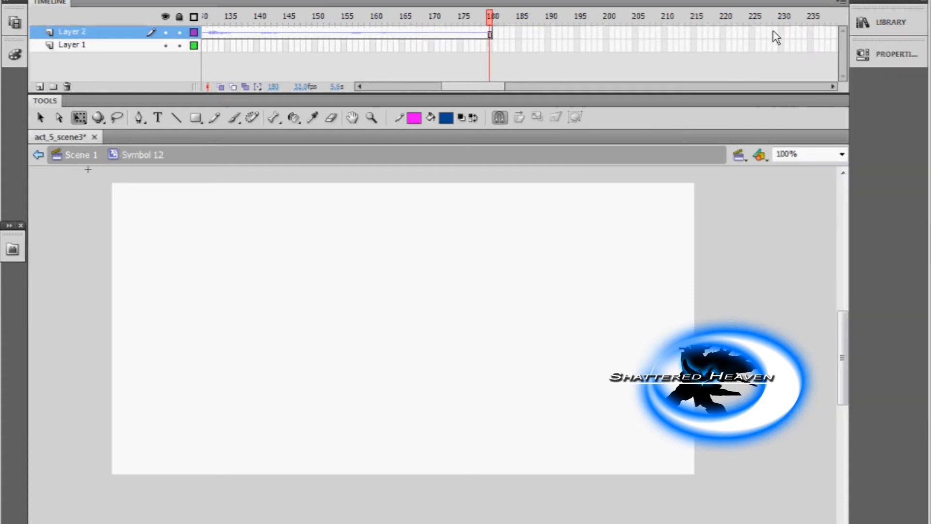
pyautogui.rightClick(780, 32)
pyautogui.click(795, 97)
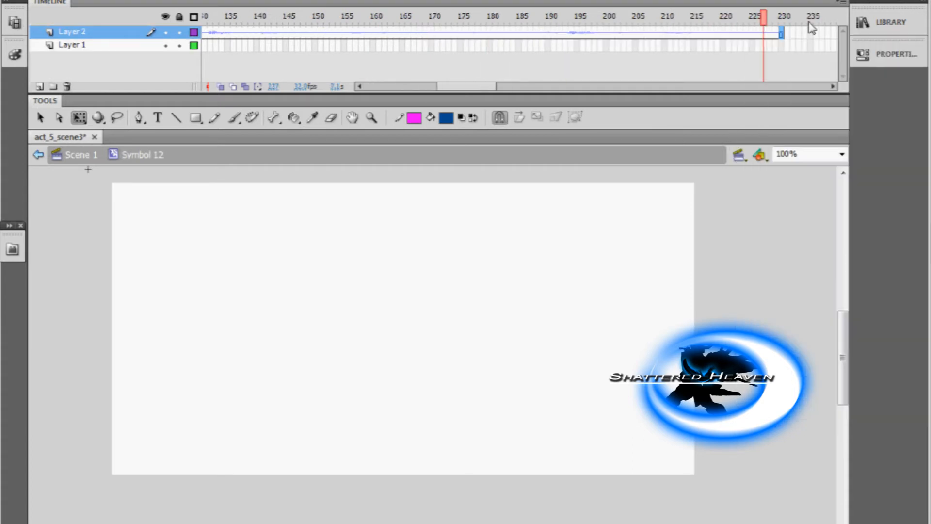
pyautogui.click(808, 22)
pyautogui.rightClick(810, 32)
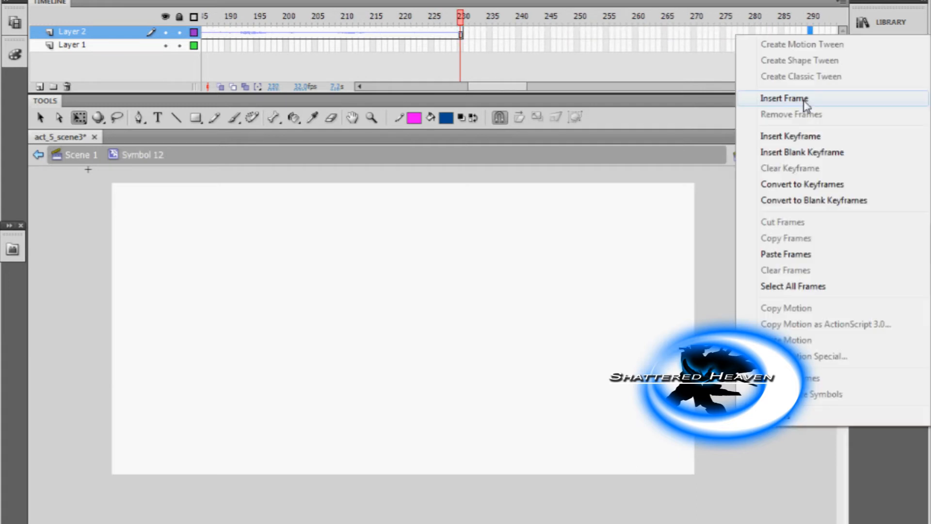
pyautogui.click(805, 99)
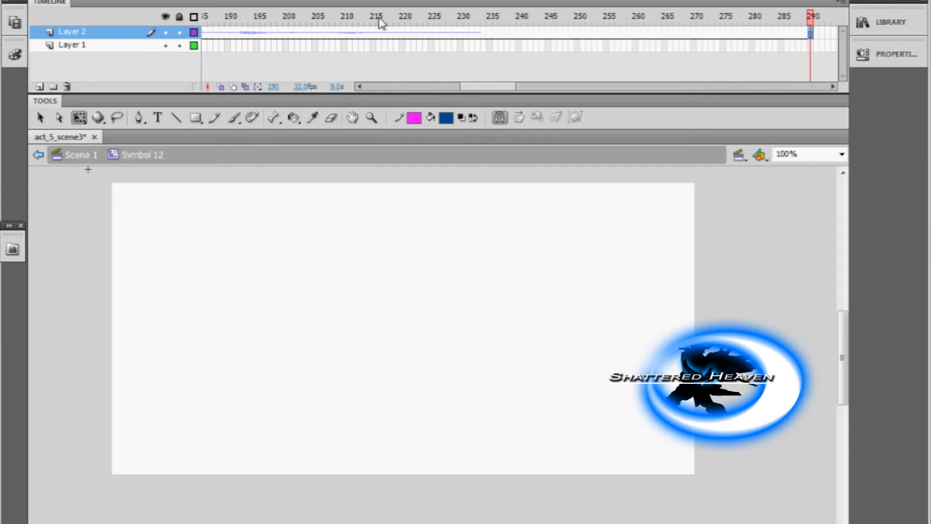
# Remove the surplus frames after 221 on Layer 2 and extend the face sketch on Layer 1 to frame 221.
pyautogui.moveTo(416, 46); pyautogui.dragTo(825, 33)
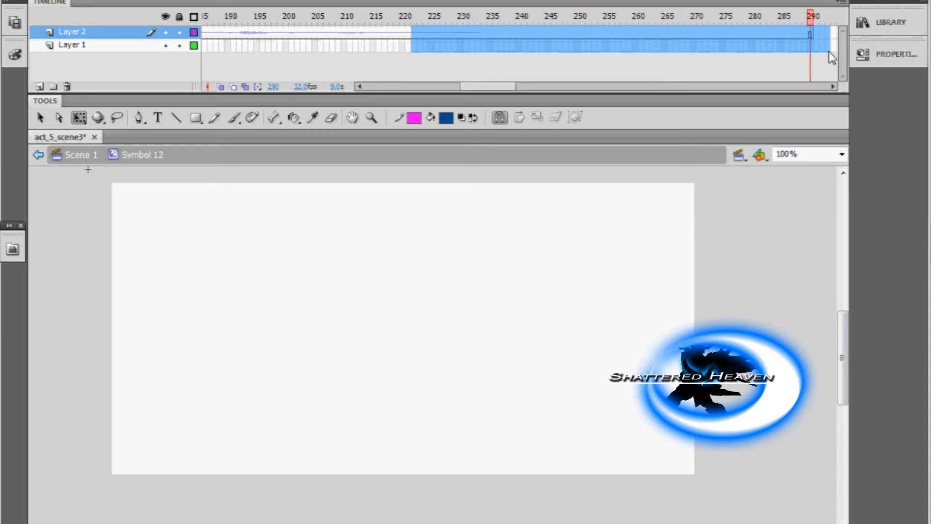
pyautogui.rightClick(824, 33)
pyautogui.click(799, 113)
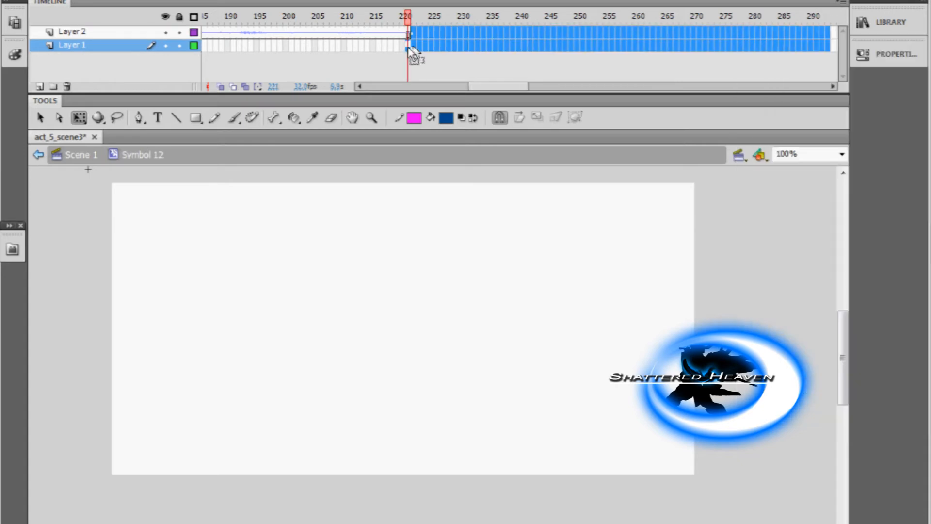
pyautogui.rightClick(409, 49)
pyautogui.click(456, 112)
# Play the Symbol 12 timeline from its start to check the sketch against the dialogue.
pyautogui.moveTo(508, 86); pyautogui.dragTo(402, 86)
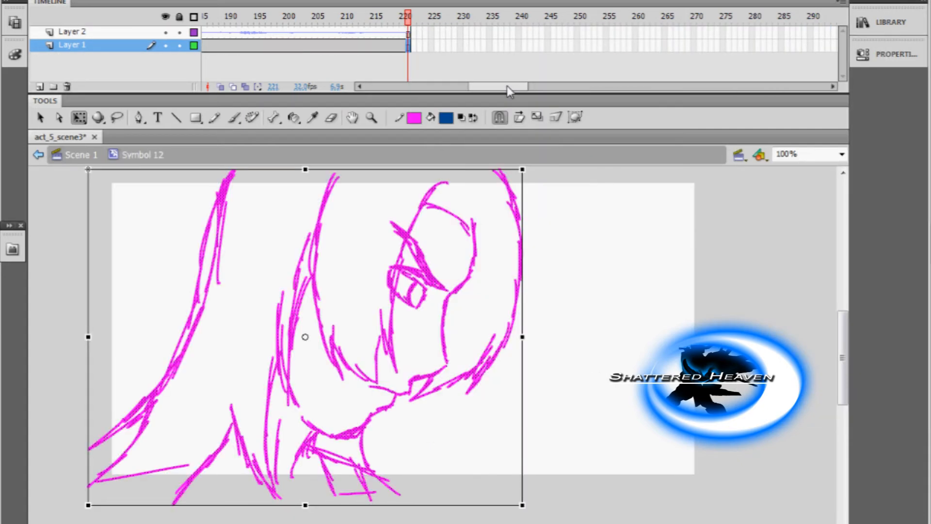
pyautogui.click(215, 16)
pyautogui.press('Return')
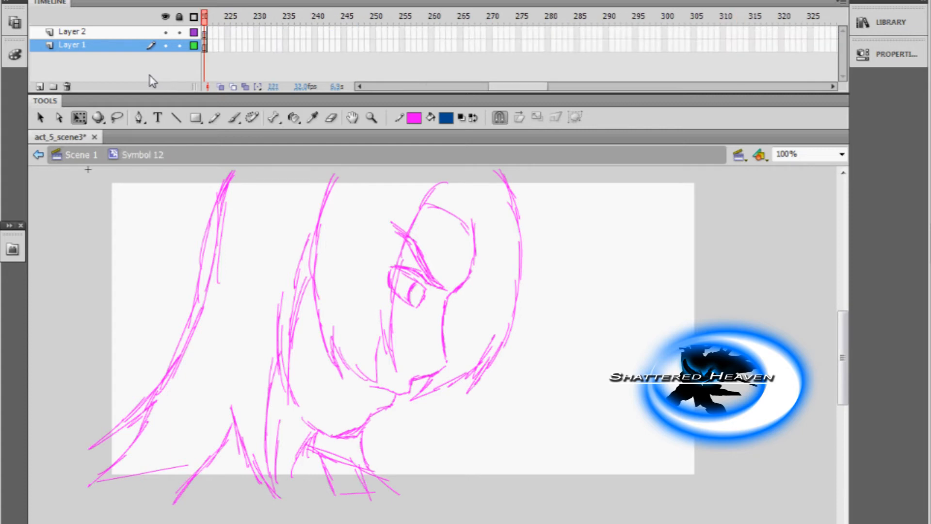
pyautogui.moveTo(521, 86); pyautogui.dragTo(466, 2)
# Return to Scene 1 and extend the face close-up on Layer 9 from frame 3771 to frame 3990.
pyautogui.click(81, 155)
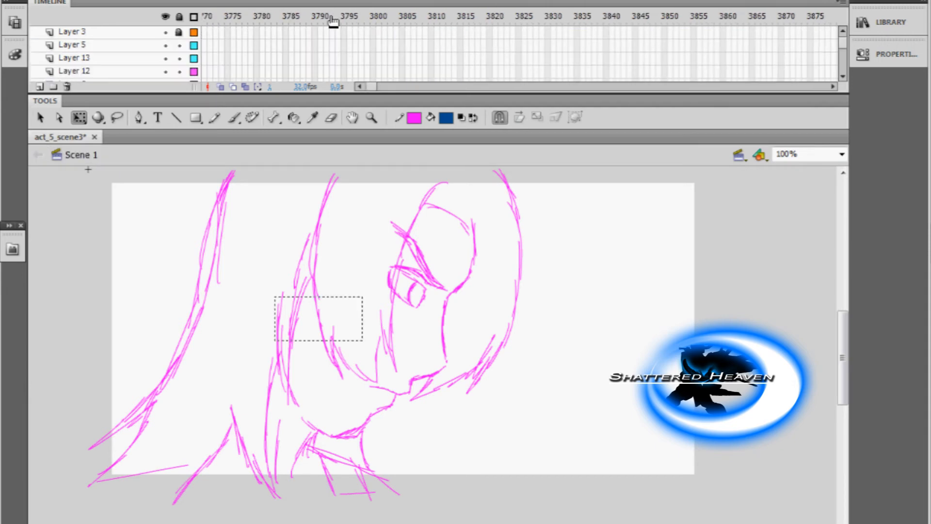
pyautogui.click(321, 16)
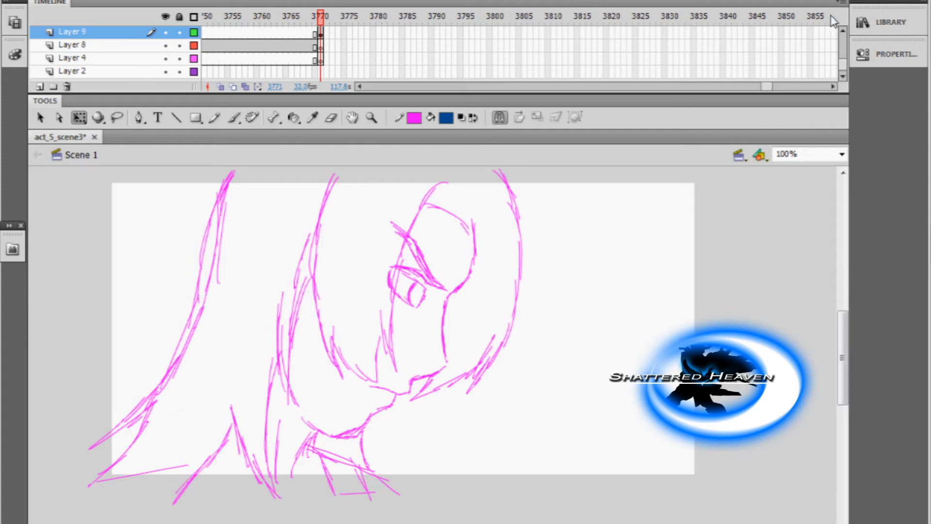
pyautogui.click(833, 86)
pyautogui.click(833, 87)
pyautogui.click(834, 87)
pyautogui.click(834, 87)
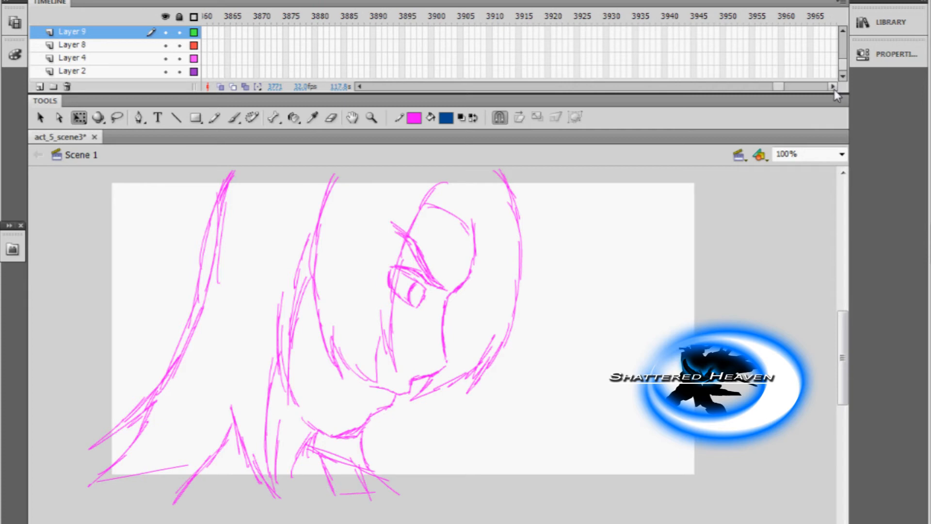
pyautogui.click(833, 86)
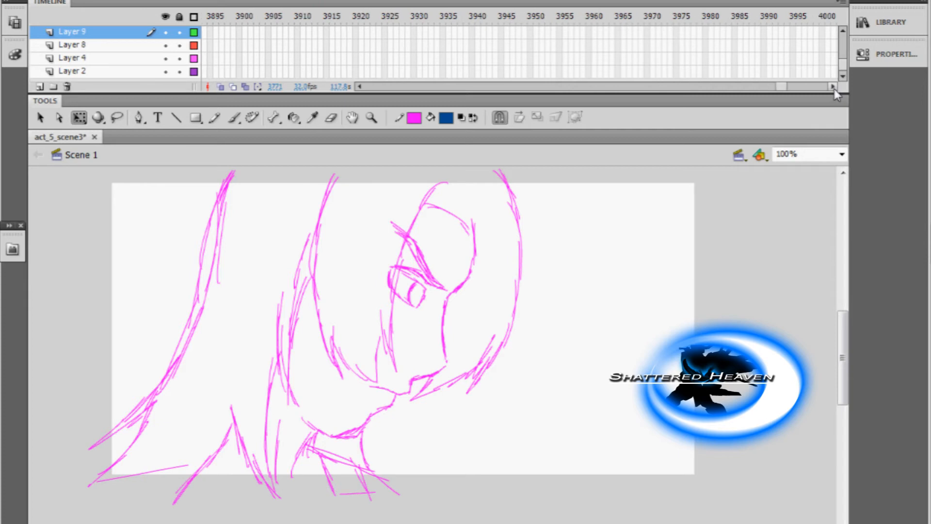
pyautogui.rightClick(765, 32)
pyautogui.click(798, 95)
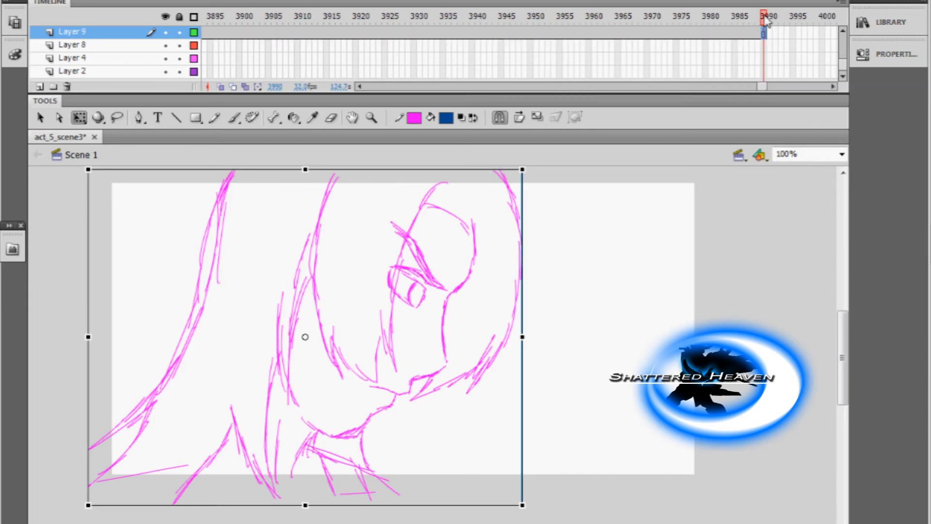
# Insert a blank keyframe on Layer 9 at frame 3991 and save the file.
pyautogui.rightClick(769, 32)
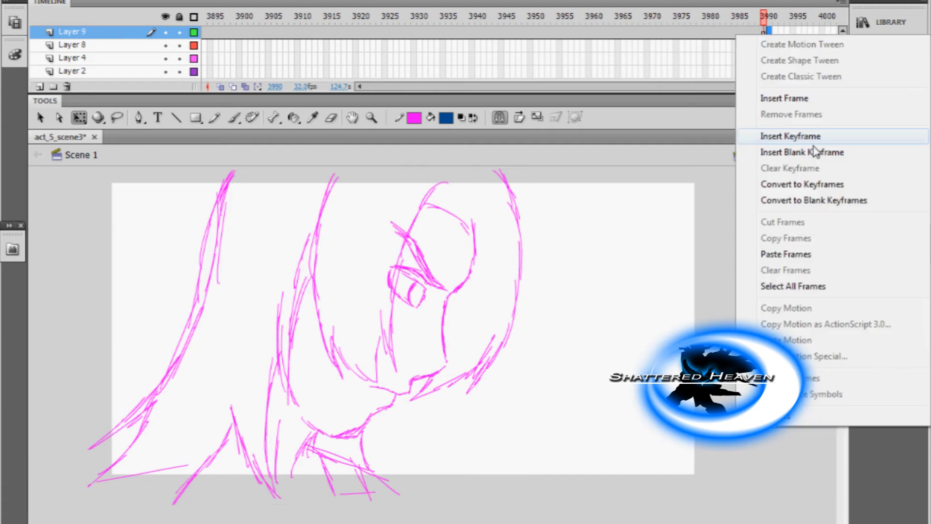
pyautogui.click(800, 153)
pyautogui.click(11, 0)
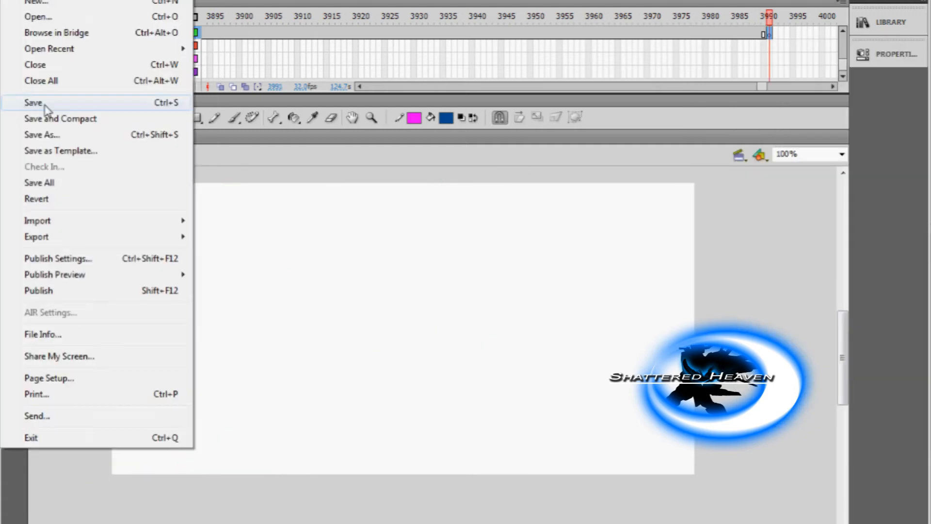
pyautogui.click(44, 104)
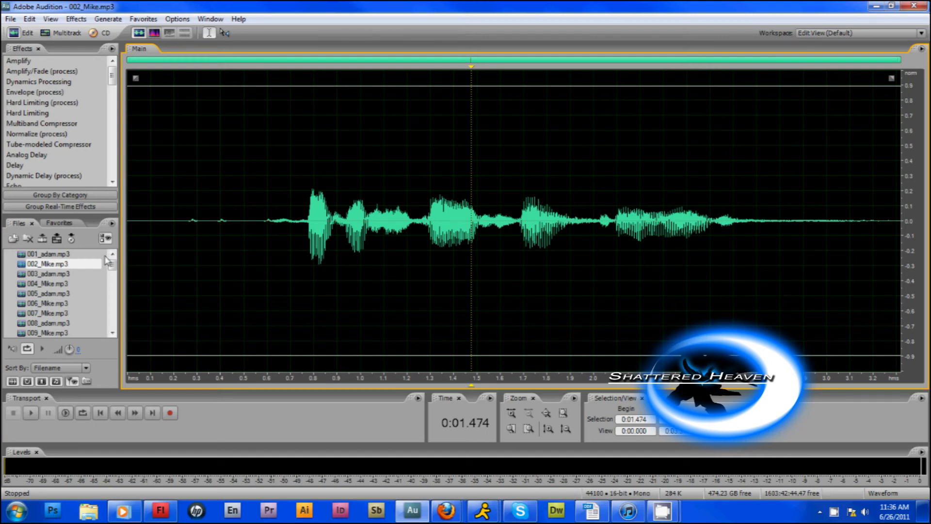
# In Adobe Audition, open adam_act5_pt1.mp3 and play the recording from 3:10.
pyautogui.moveTo(115, 272); pyautogui.dragTo(113, 334)
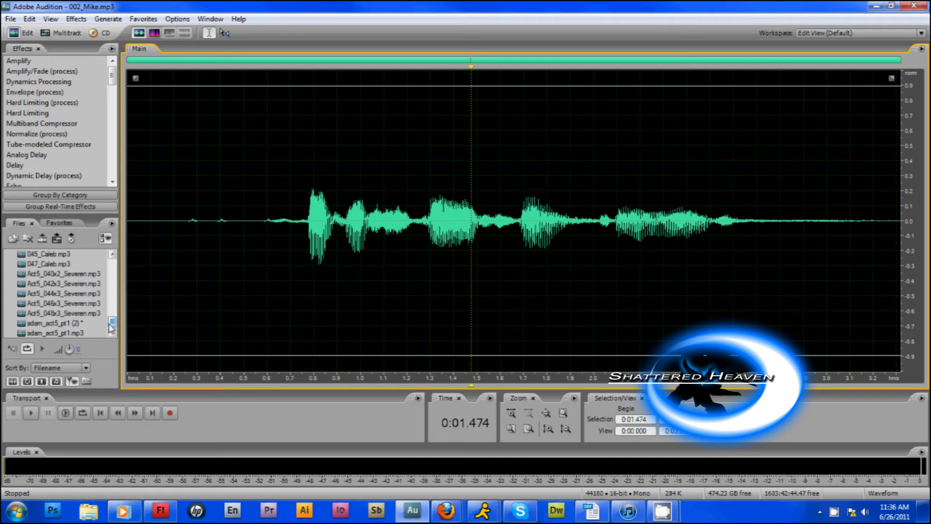
pyautogui.click(97, 325)
pyautogui.doubleClick(80, 333)
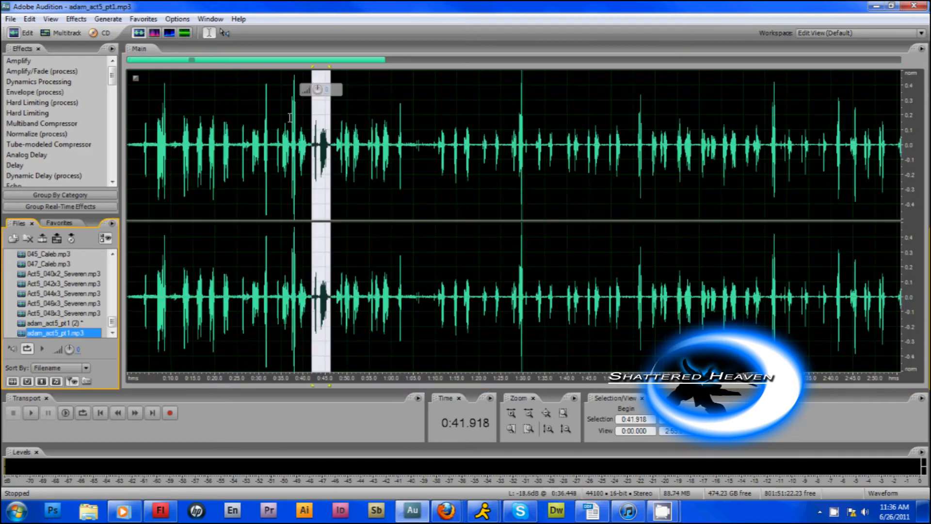
pyautogui.click(284, 117)
pyautogui.moveTo(350, 66); pyautogui.dragTo(556, 67)
pyautogui.click(350, 153)
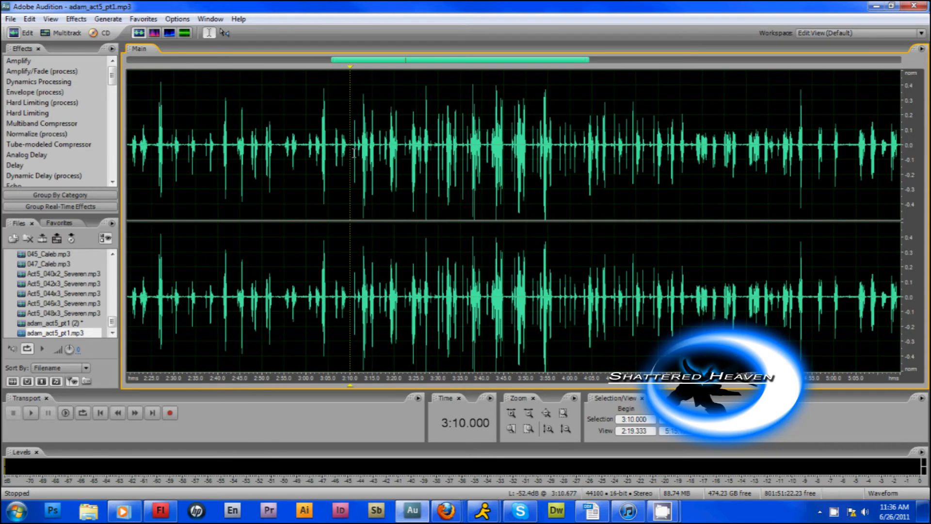
pyautogui.press('space')
# Copy the dialogue section of about 6.7 seconds starting at 3:10 into a new audio file.
pyautogui.moveTo(351, 145); pyautogui.dragTo(377, 151)
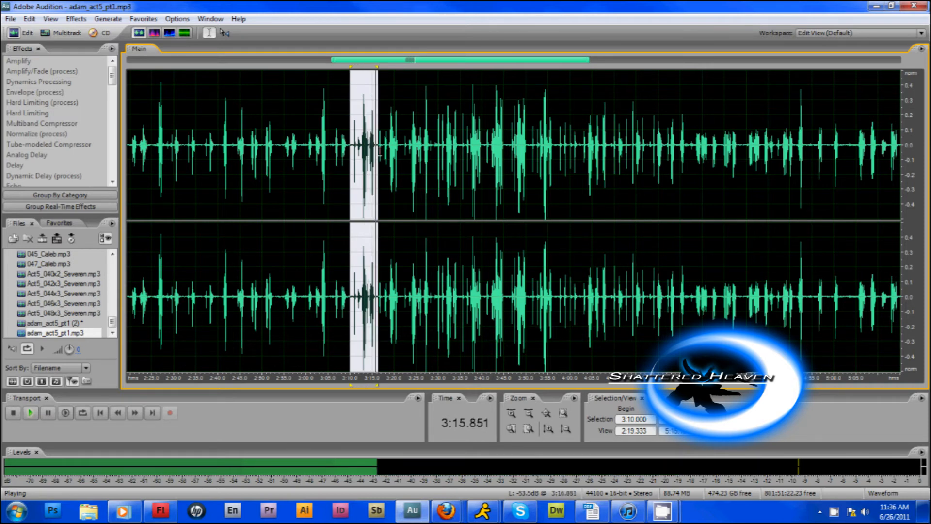
pyautogui.rightClick(378, 152)
pyautogui.click(415, 261)
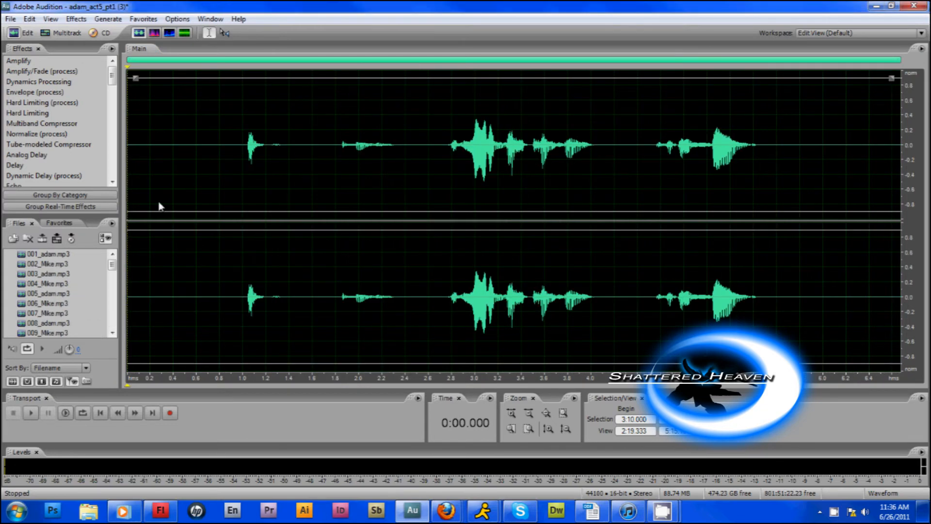
# Play the extracted clip, try raising its overall volume, and undo the boost.
pyautogui.click(163, 205)
pyautogui.press('space')
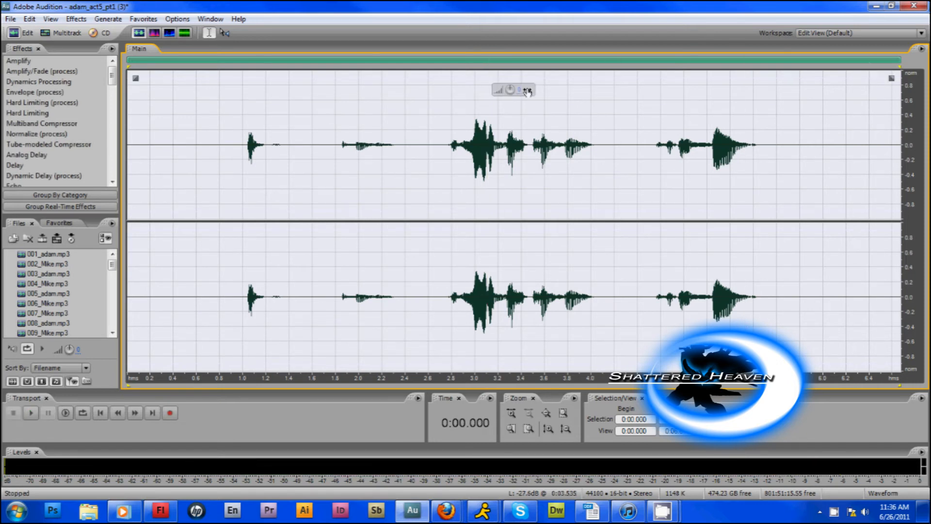
pyautogui.moveTo(527, 92)
pyautogui.mouseDown()
pyautogui.moveTo(540, 92)
pyautogui.moveTo(533, 95)
pyautogui.mouseUp()
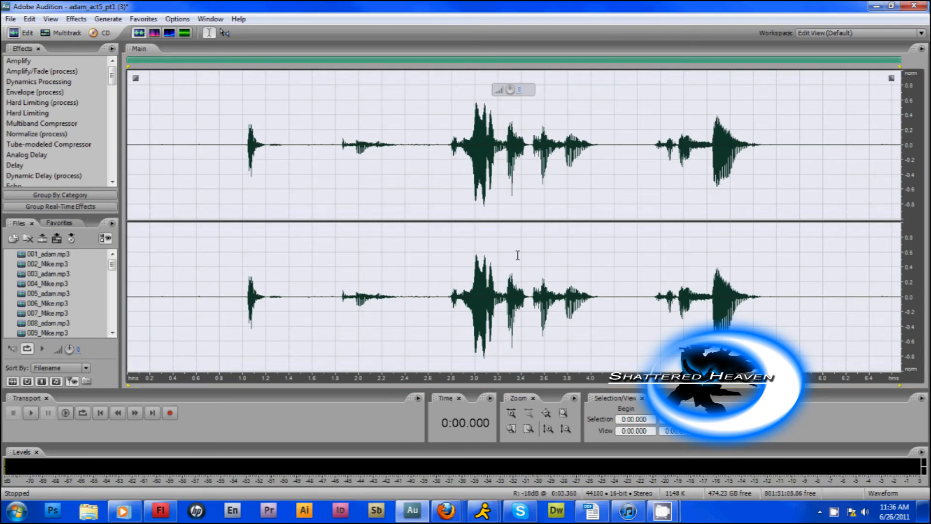
pyautogui.click(28, 19)
# Try Dynamics Processing with the Voice Over preset on the whole clip, previewing it before applying.
pyautogui.moveTo(76, 19)
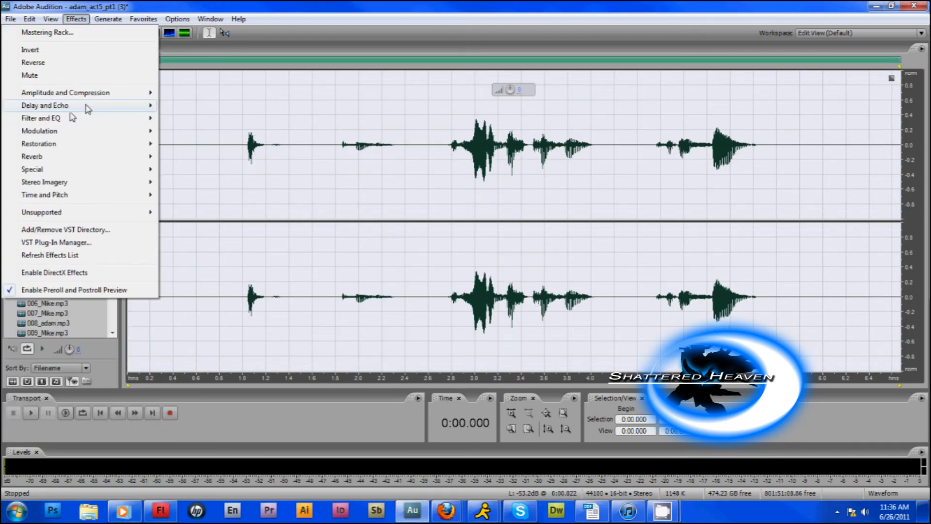
pyautogui.click(166, 228)
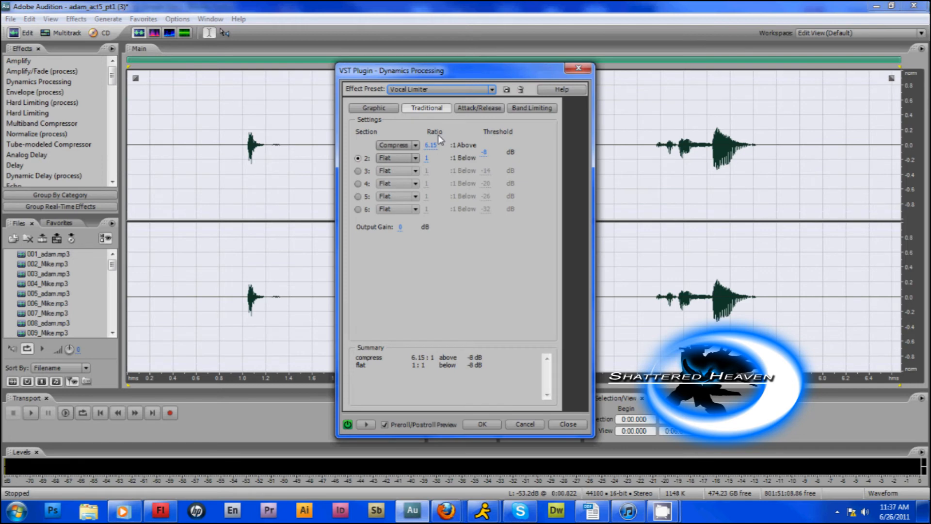
pyautogui.click(481, 88)
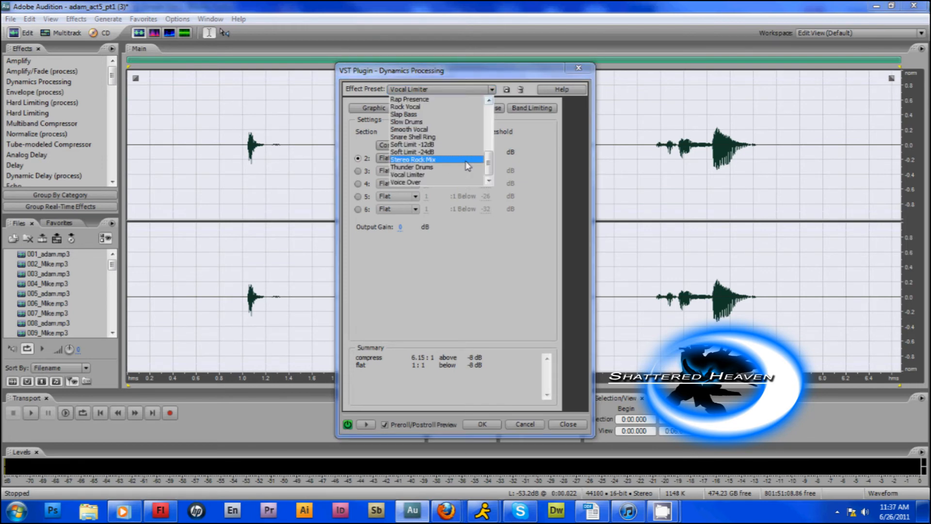
pyautogui.click(411, 183)
pyautogui.click(366, 425)
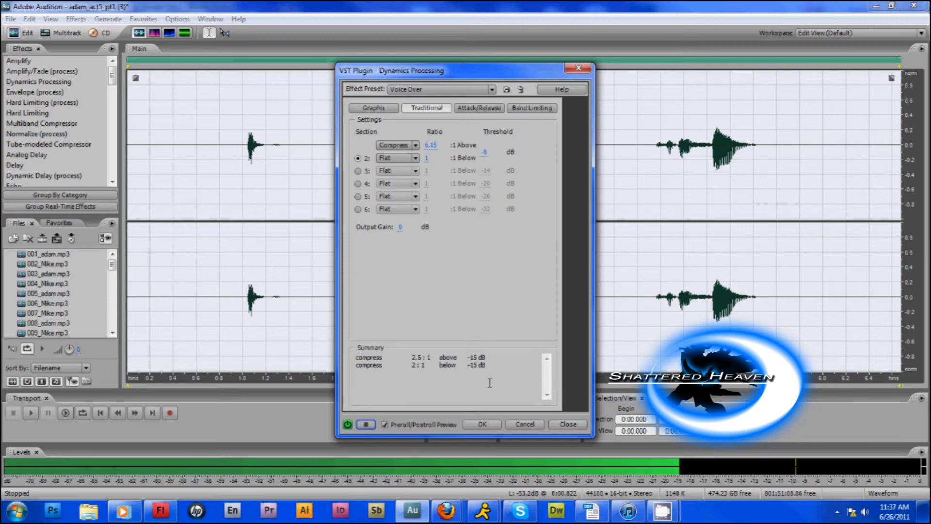
pyautogui.click(487, 424)
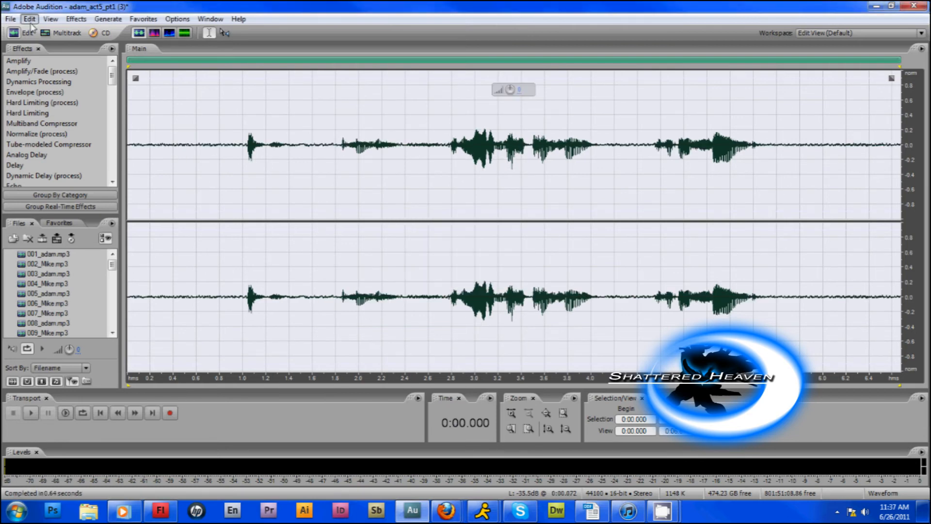
# Replace the dynamics processing with a volume boost across the whole clip and play it back.
pyautogui.moveTo(510, 89); pyautogui.dragTo(530, 87)
pyautogui.press('space')
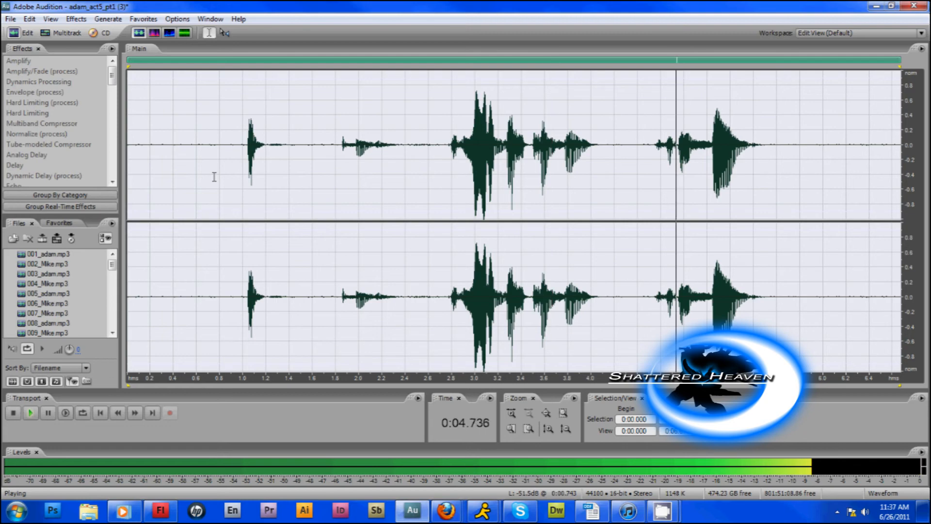
# Stop playback and save the boosted clip as 001_adamtest in mp3 format in the Insert Scene folder.
pyautogui.press('space')
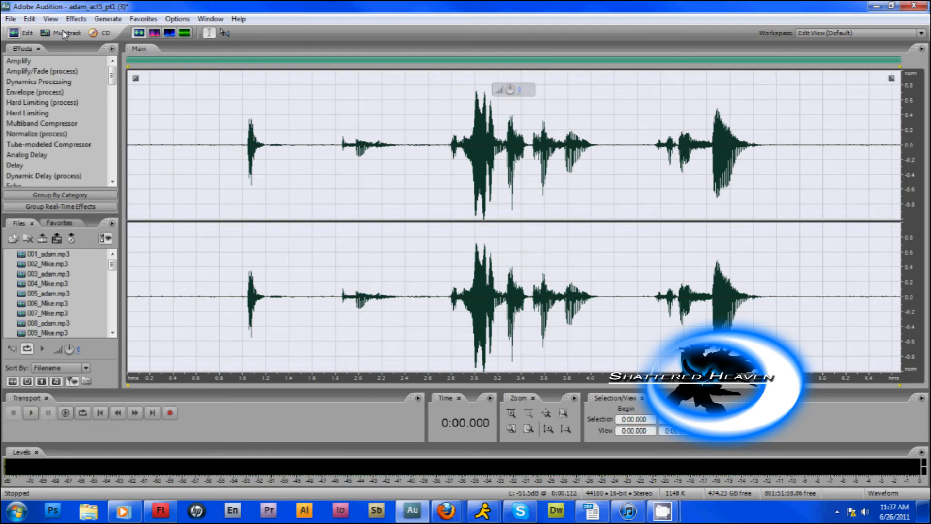
pyautogui.hotkey('alt', 'f')
pyautogui.click(70, 200)
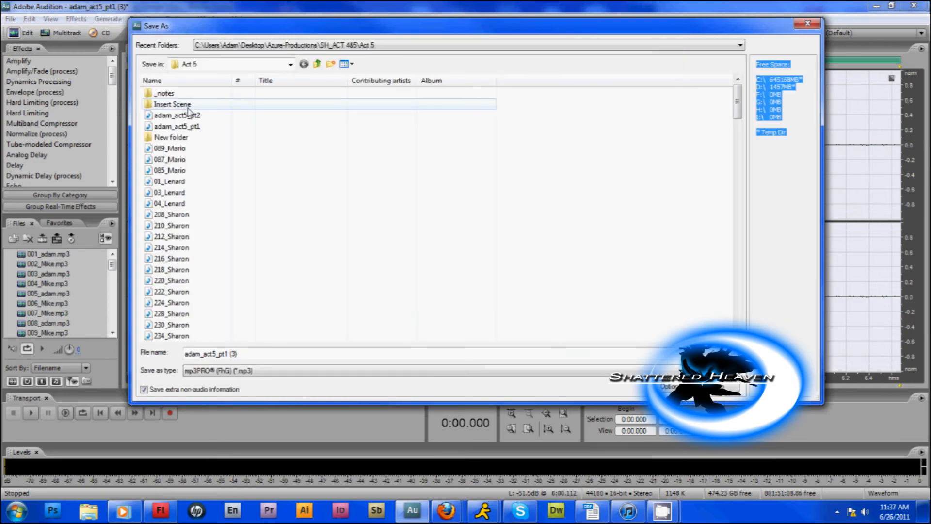
pyautogui.doubleClick(188, 106)
pyautogui.click(181, 94)
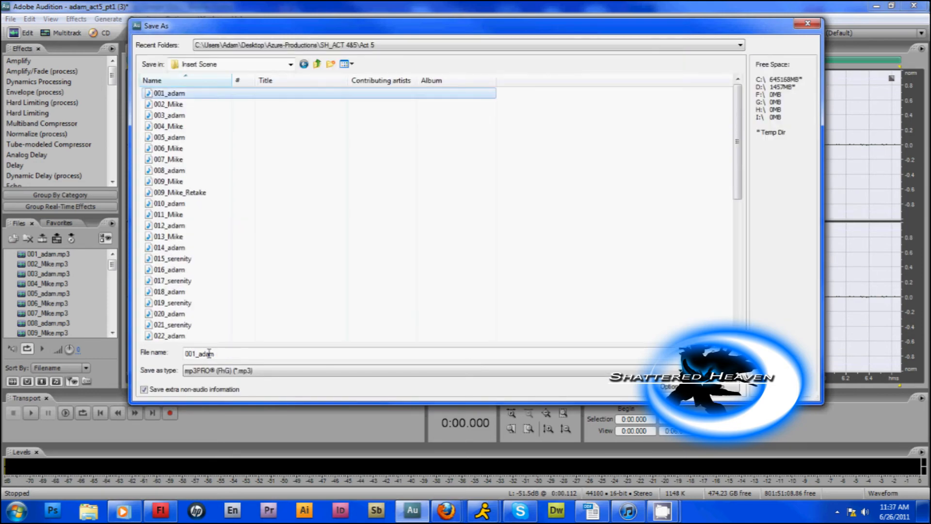
pyautogui.doubleClick(209, 354)
pyautogui.click(222, 354)
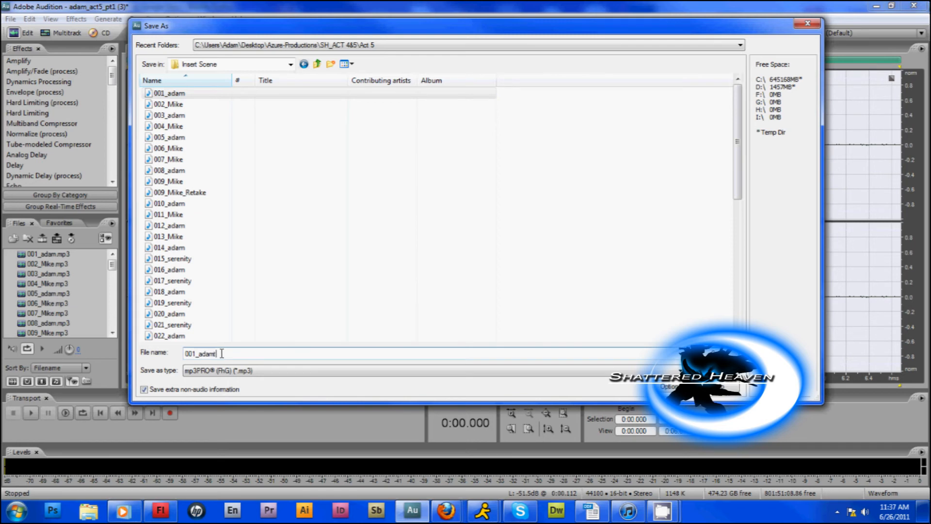
pyautogui.write('test')
pyautogui.press('Return')
# Open 002_Mike.mp3 in the waveform editor, select the whole clip, and play it.
pyautogui.doubleClick(55, 263)
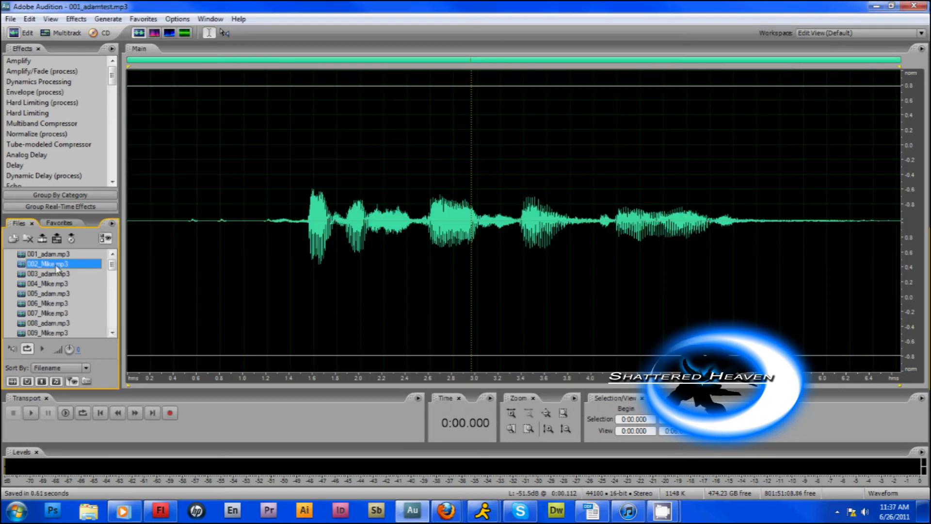
pyautogui.click(164, 205)
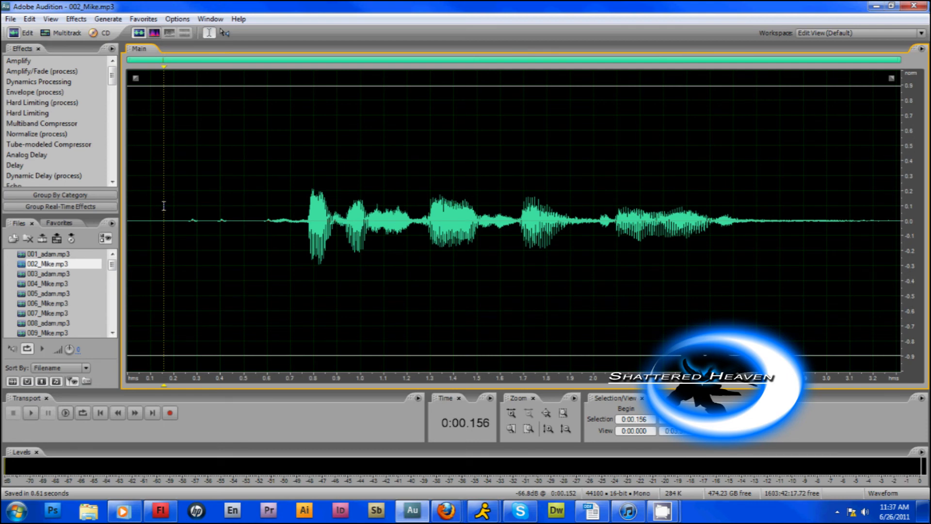
pyautogui.hotkey('ctrl', 'a')
pyautogui.press('space')
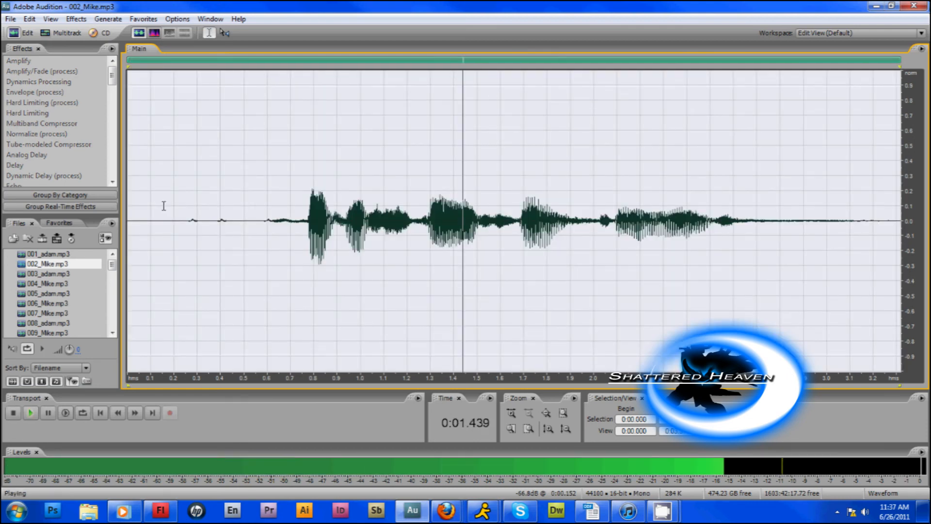
# Open Convolution Reverb for the selected 002_Mike.mp3 clip, look through its effect presets, and close it without applying.
pyautogui.moveTo(118, 78); pyautogui.dragTo(121, 122)
pyautogui.scroll(-1, 46, 141)
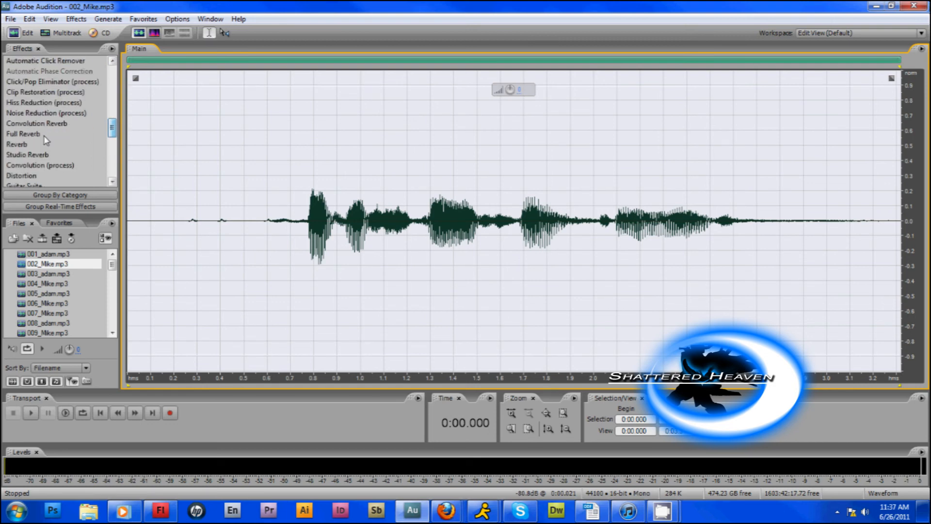
pyautogui.click(54, 125)
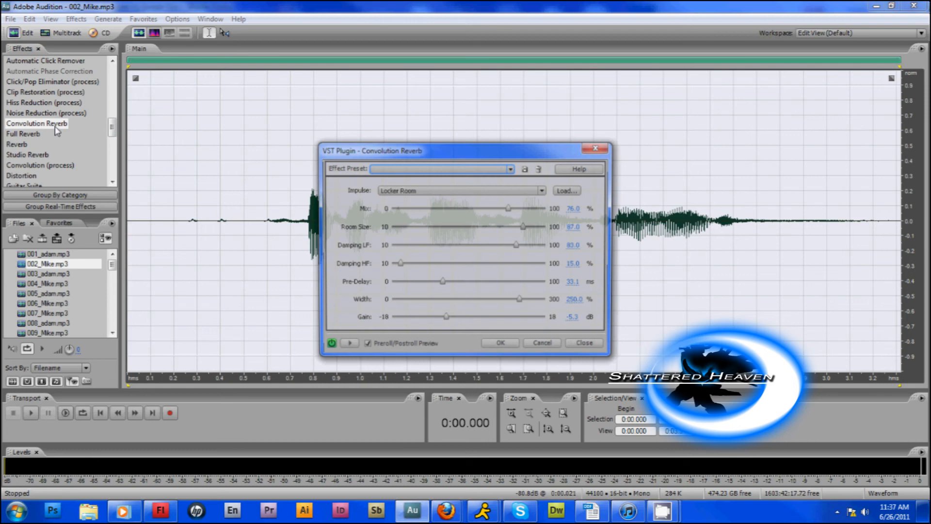
pyautogui.click(512, 168)
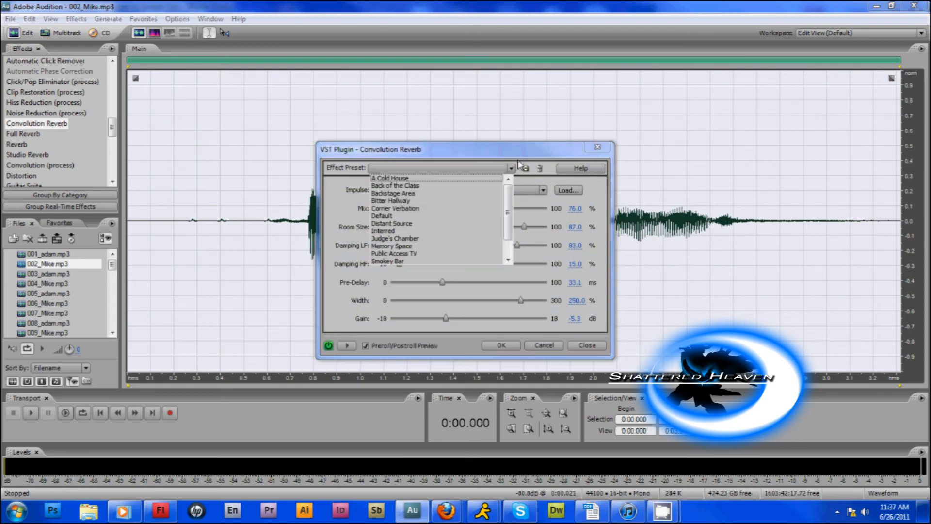
pyautogui.click(597, 147)
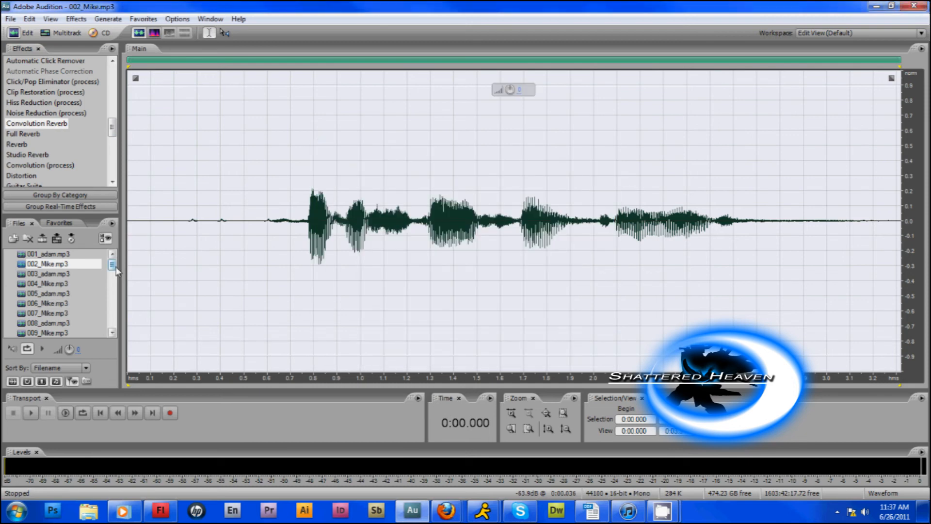
# Open 013_Mike.mp3 in the waveform editor and play the start of it.
pyautogui.moveTo(116, 270); pyautogui.dragTo(113, 277)
pyautogui.click(69, 295)
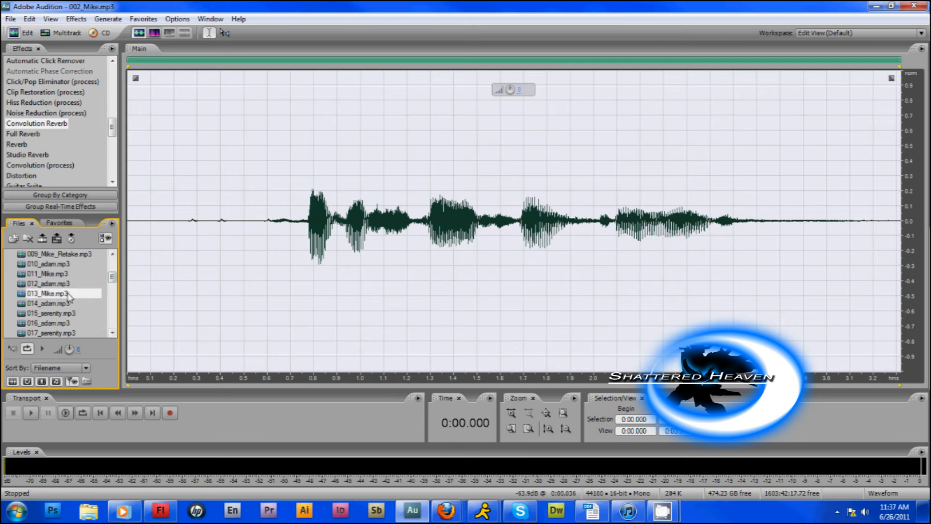
pyautogui.doubleClick(69, 294)
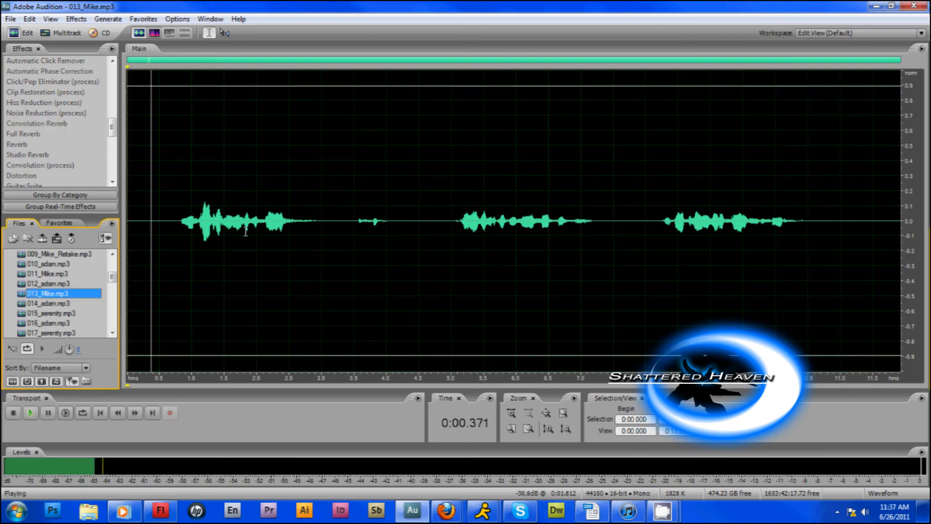
pyautogui.press('space')
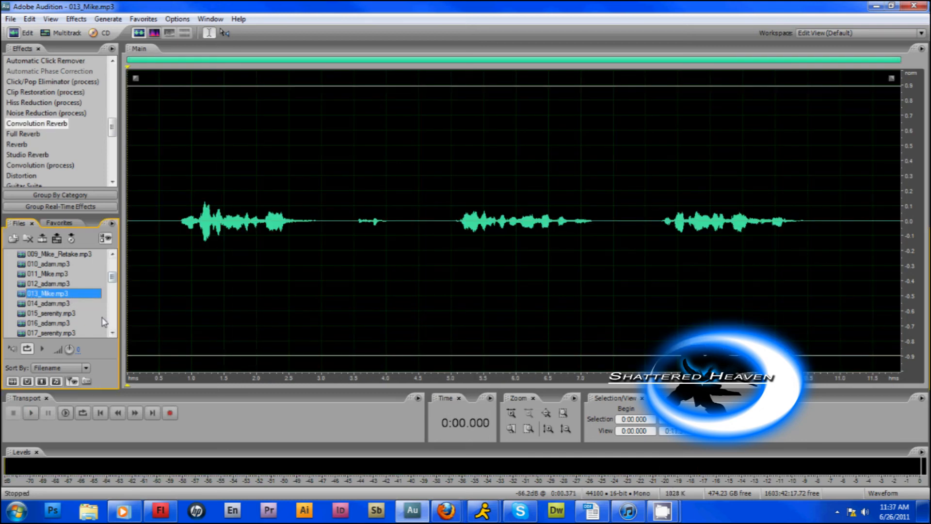
# Open 015_serenity.mp3, select its whole waveform, and examine the Convolution Reverb presets and impulses without applying any.
pyautogui.doubleClick(92, 313)
pyautogui.doubleClick(210, 195)
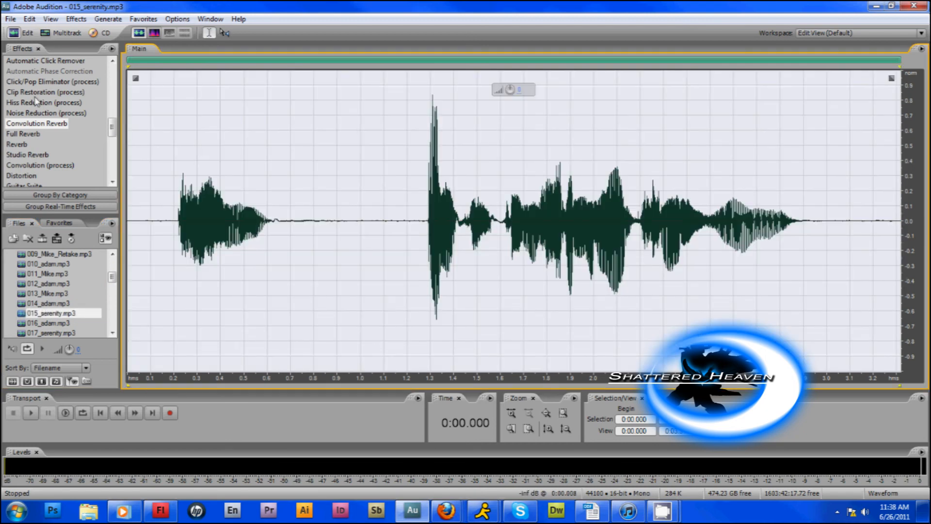
pyautogui.click(57, 124)
pyautogui.doubleClick(57, 124)
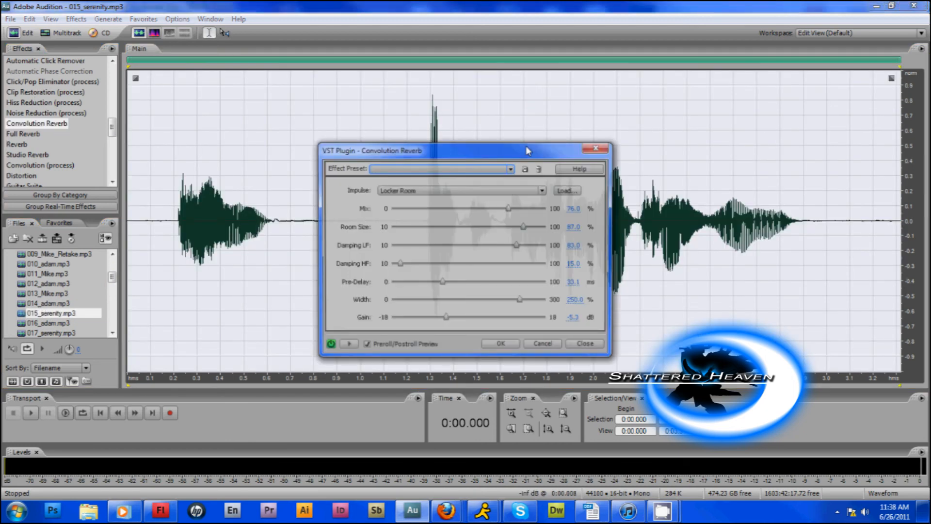
pyautogui.click(511, 168)
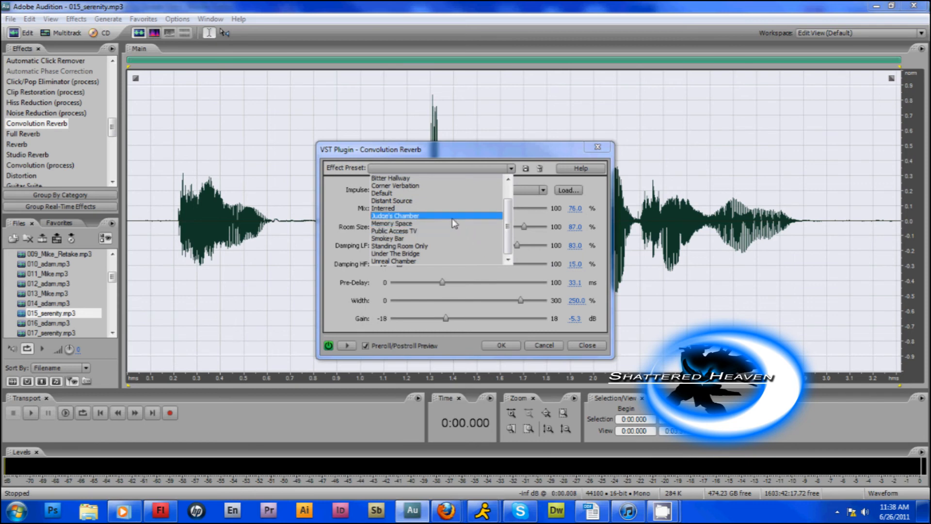
pyautogui.scroll(1, 453, 220)
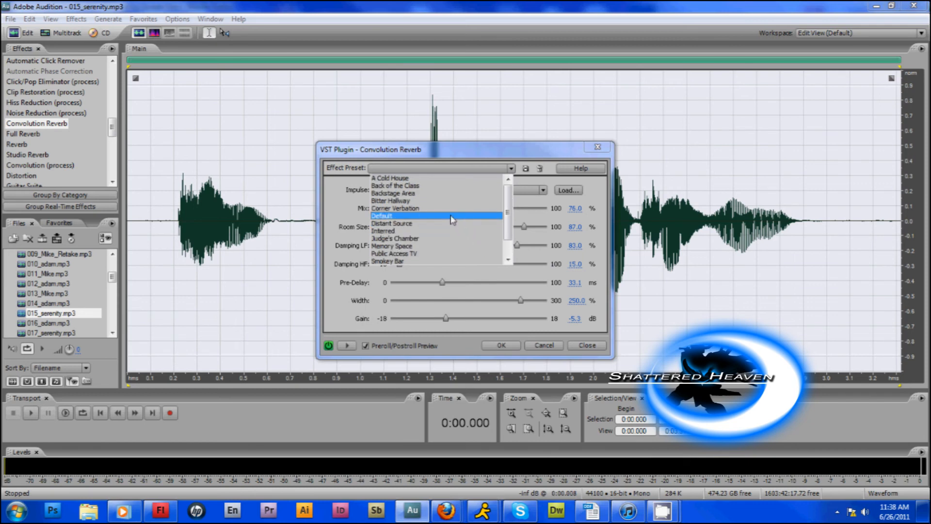
pyautogui.click(544, 191)
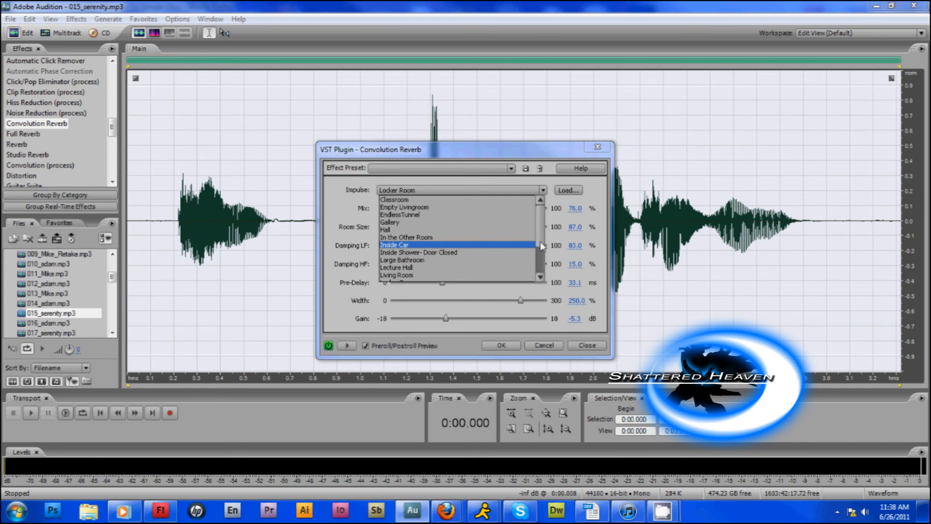
pyautogui.click(588, 345)
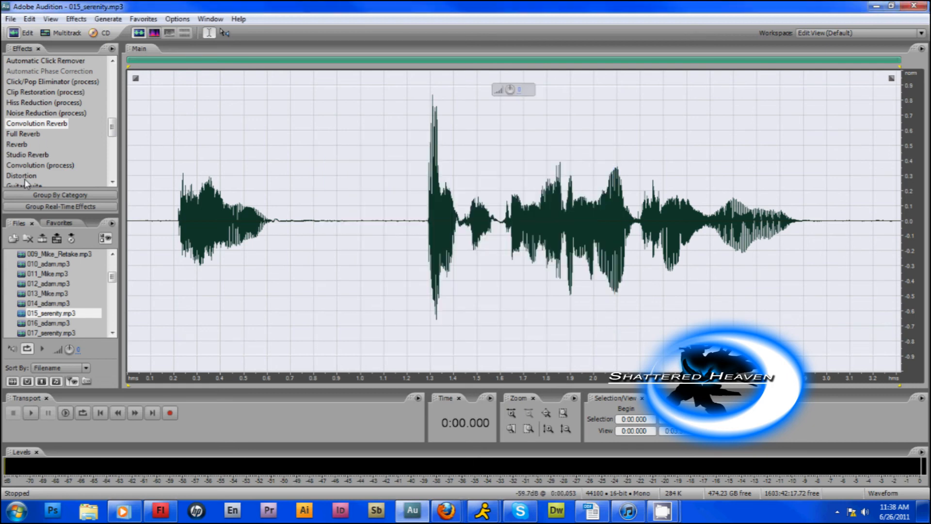
# Look through the presets of the Reverb effect for 015_serenity.mp3 and close it without applying.
pyautogui.click(34, 147)
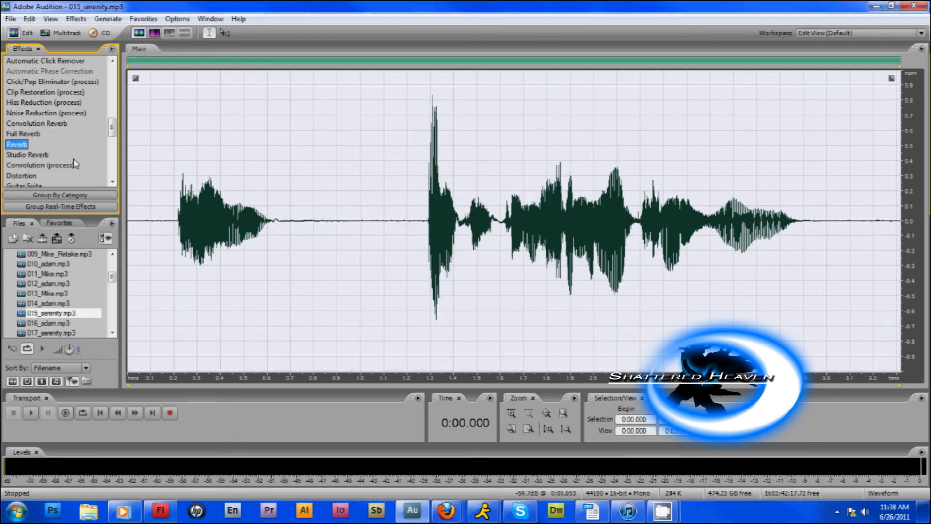
pyautogui.click(442, 154)
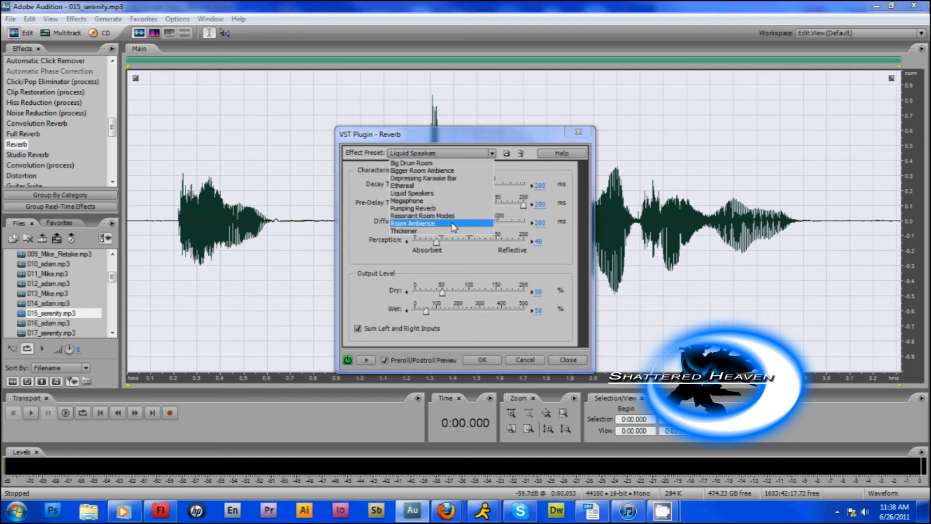
pyautogui.click(565, 359)
# Preview the Full Reverb effect with the Ghost Whispers preset on 015_serenity.mp3 and close it without applying.
pyautogui.doubleClick(16, 134)
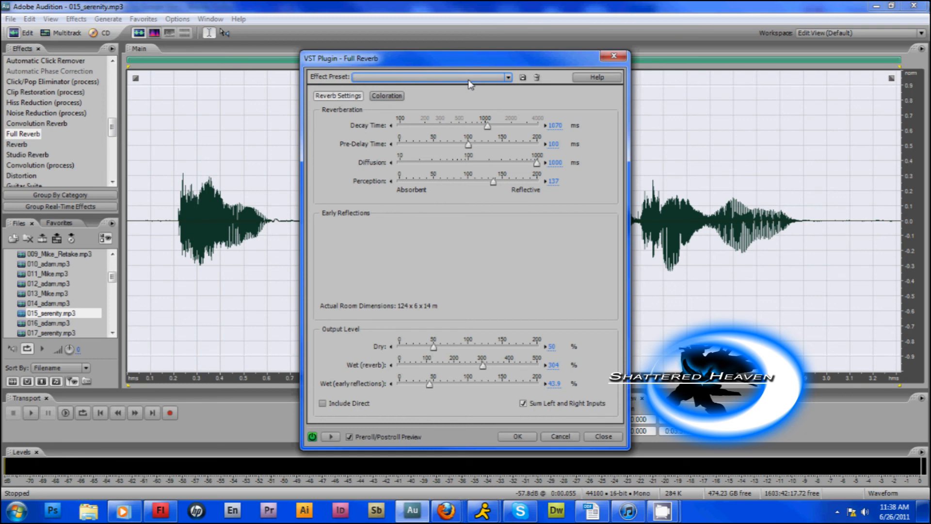
pyautogui.click(469, 79)
pyautogui.click(438, 117)
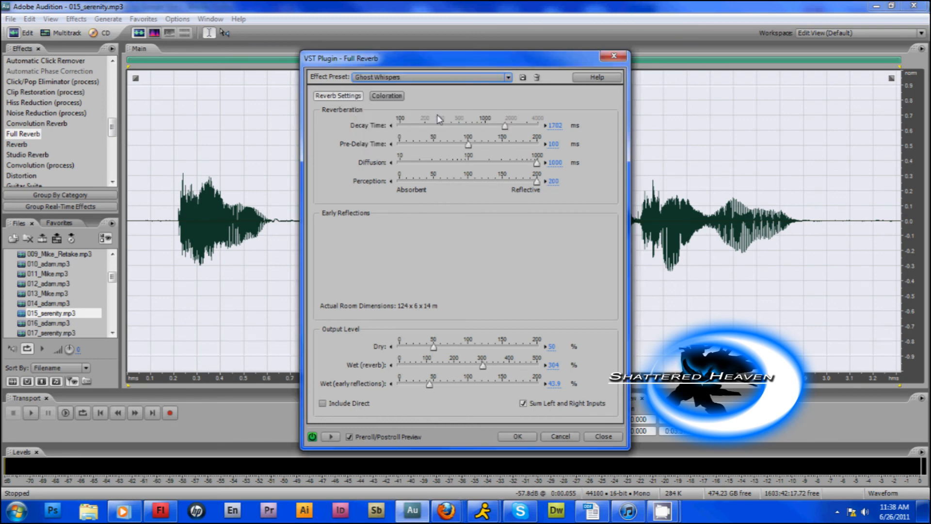
pyautogui.click(331, 437)
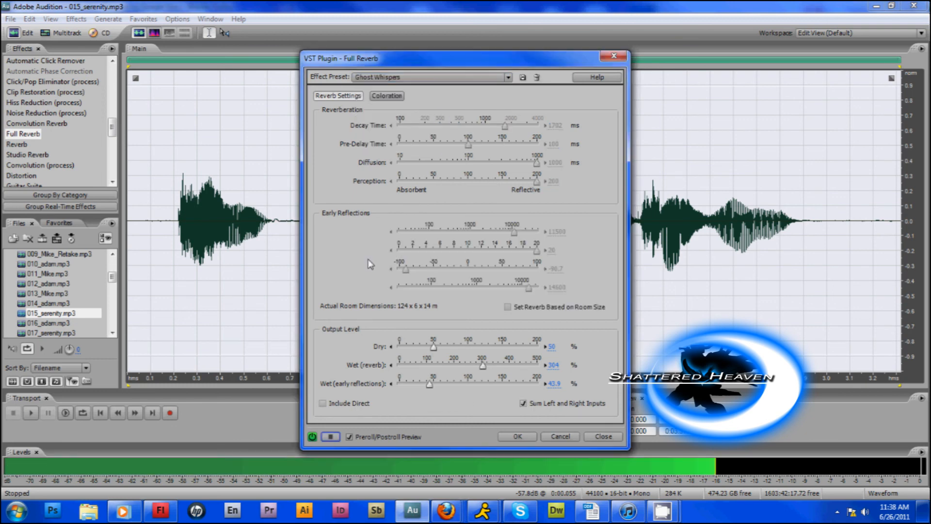
pyautogui.click(608, 437)
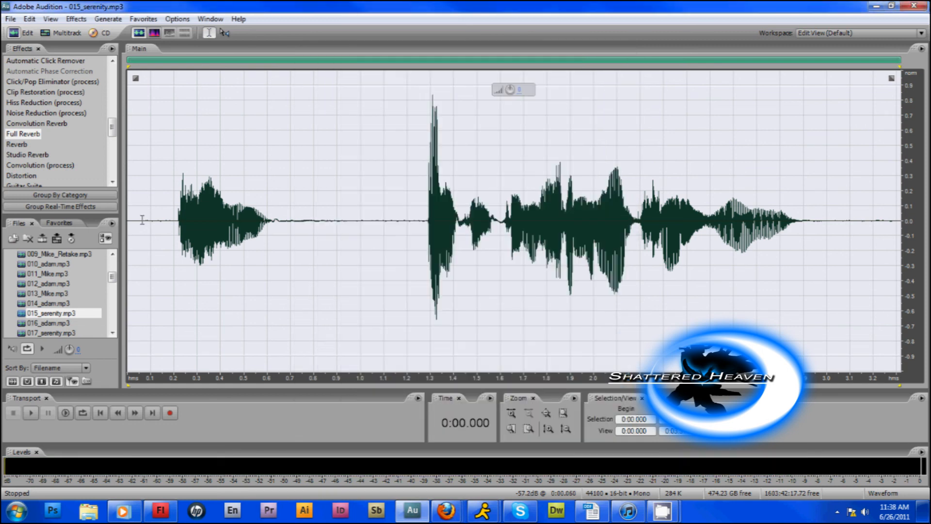
# Return to the start of the audio file list and switch to the multitrack view.
pyautogui.moveTo(113, 278); pyautogui.dragTo(48, 37)
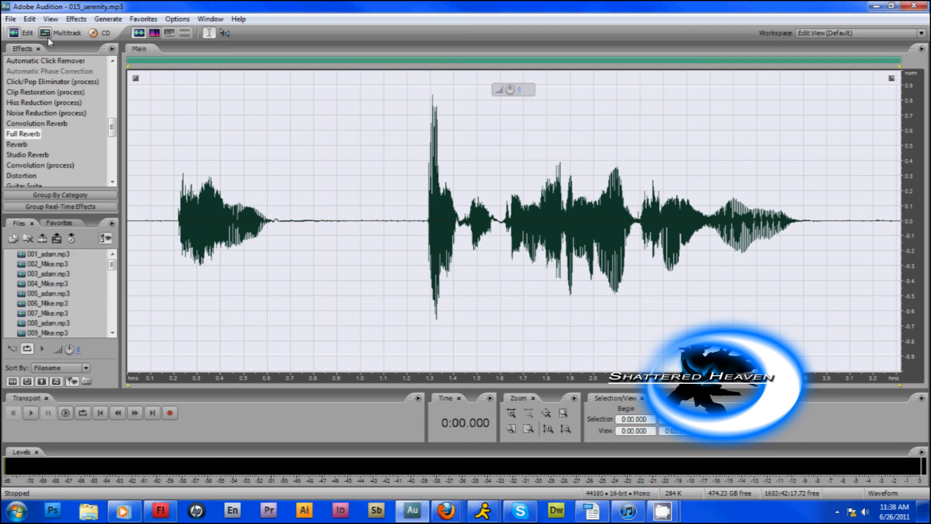
pyautogui.click(44, 36)
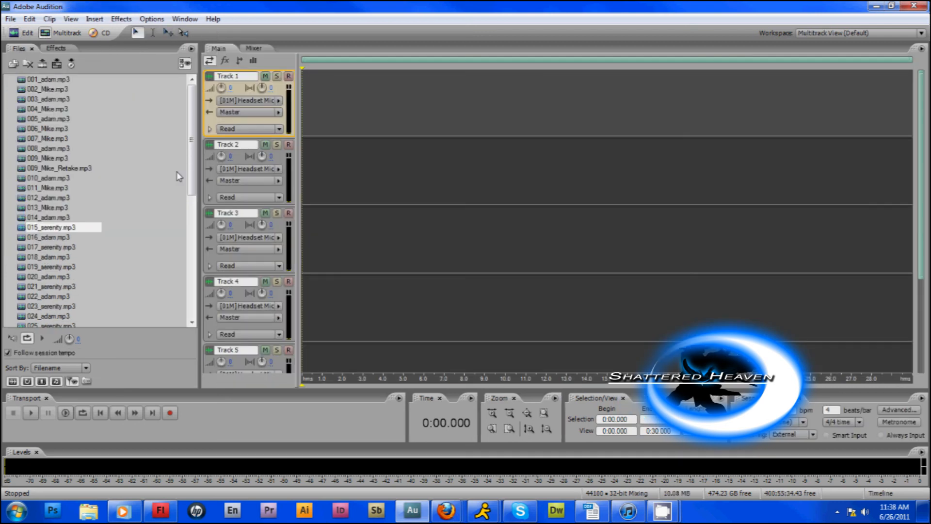
pyautogui.moveTo(663, 511)
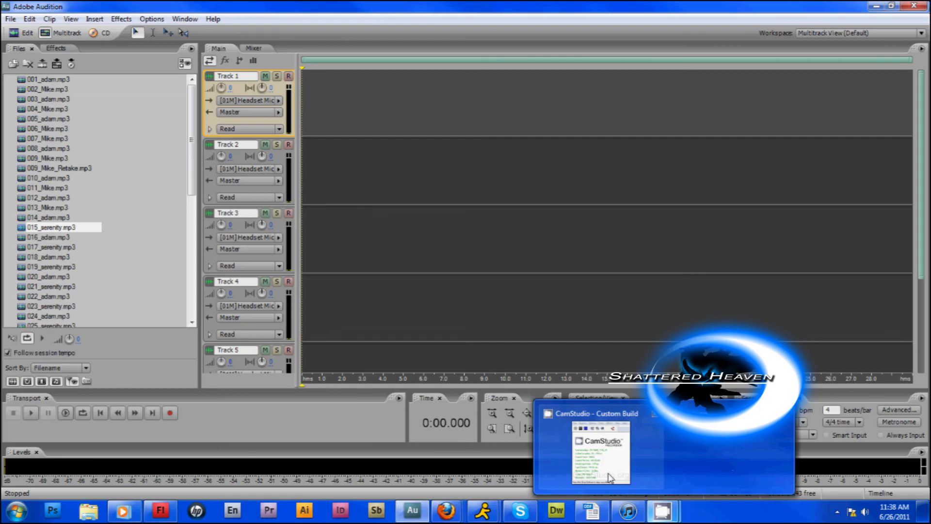
pyautogui.click(610, 477)
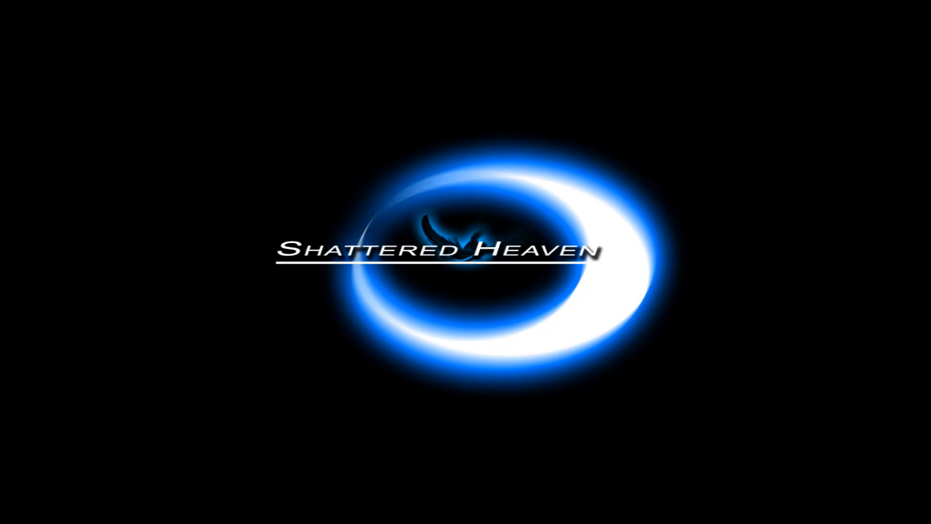